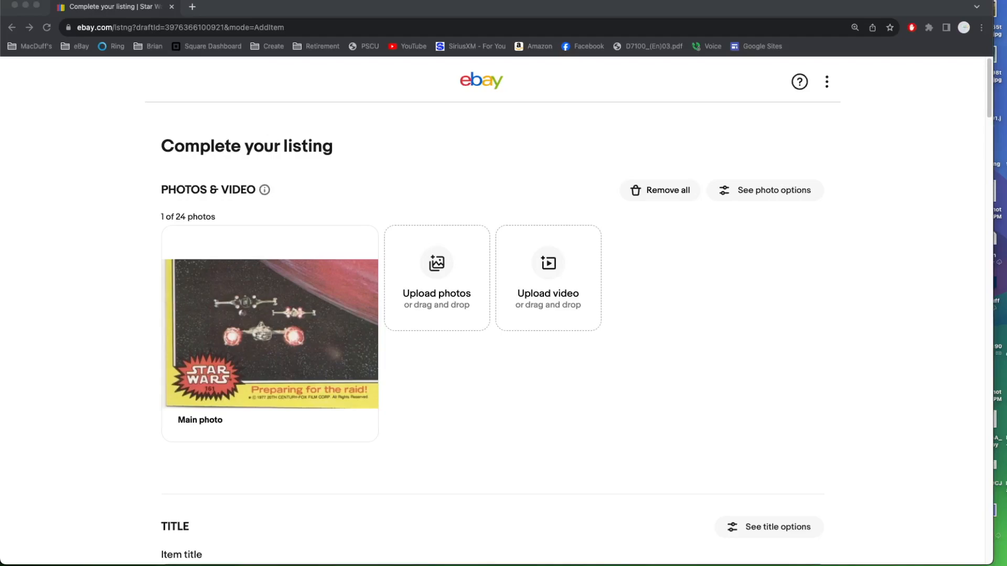
Step: Review the draft listing's photos, title, custom label and item category
scroll(739, 377, "down", 5)
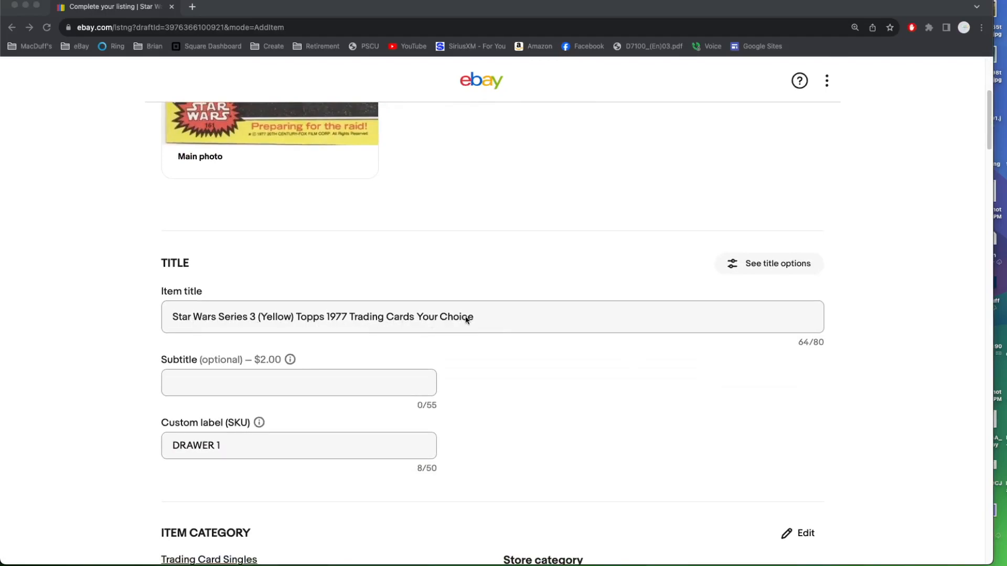
scroll(495, 299, "up", 5)
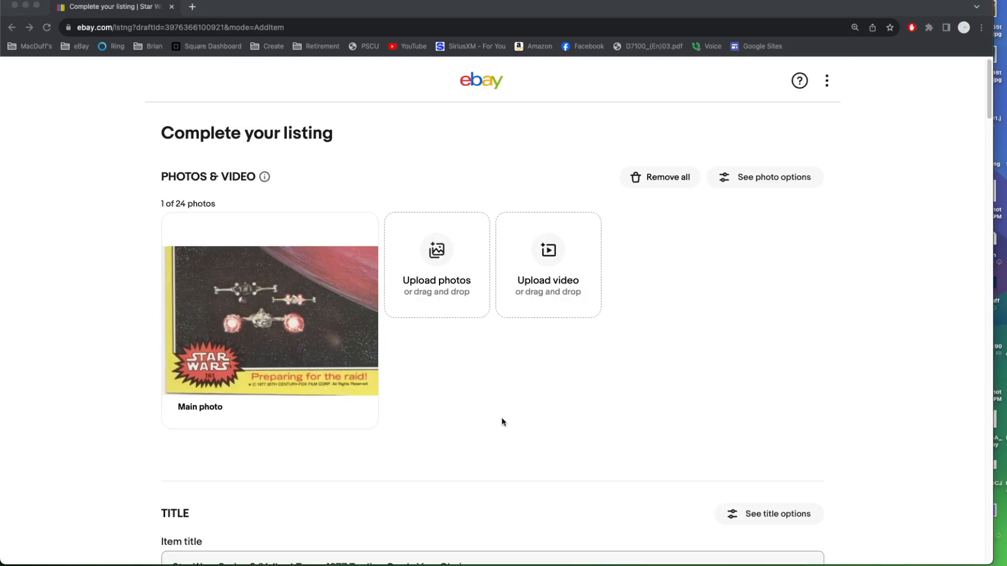
scroll(501, 420, "down", 3)
scroll(501, 417, "down", 1)
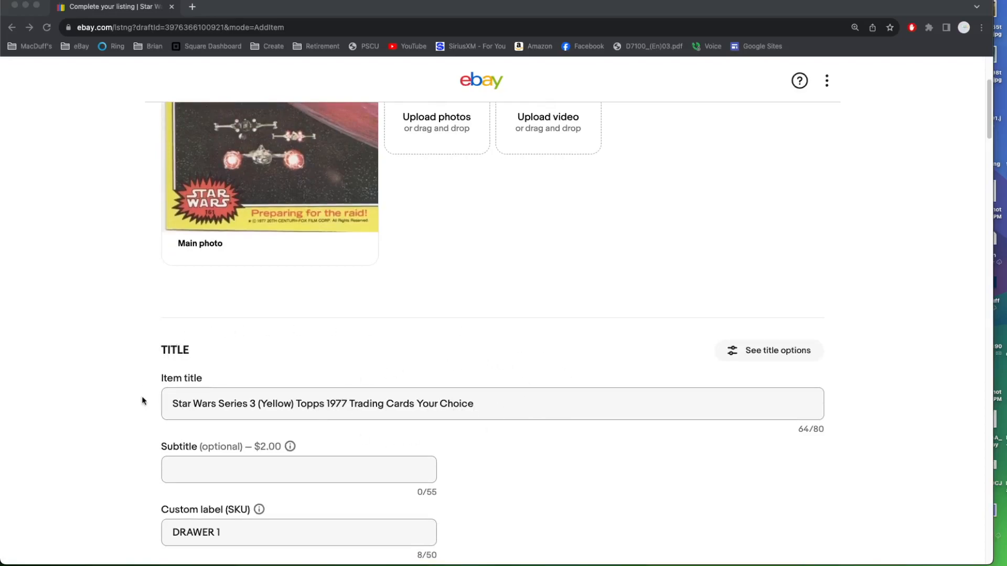
scroll(482, 447, "down", 1)
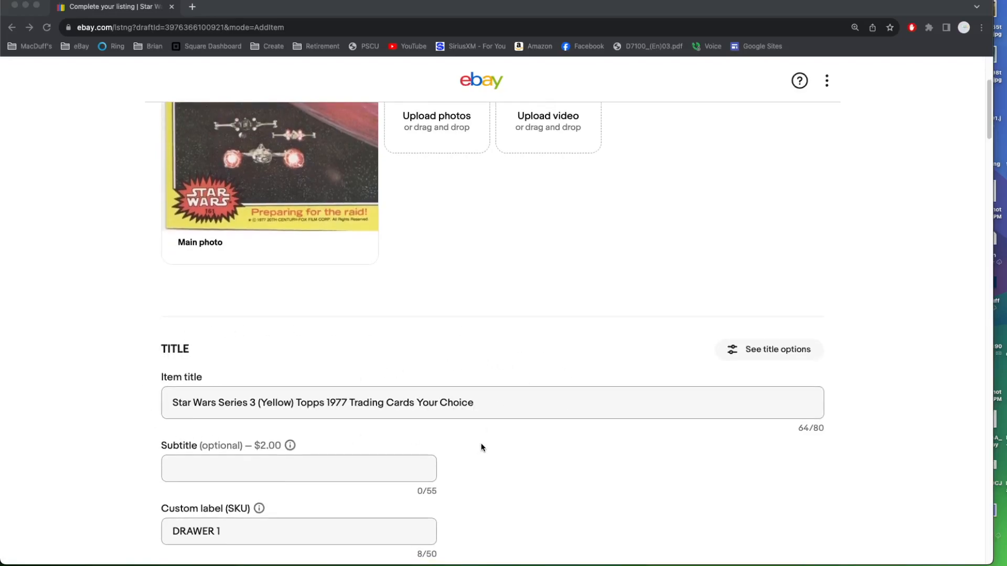
scroll(482, 446, "up", 2)
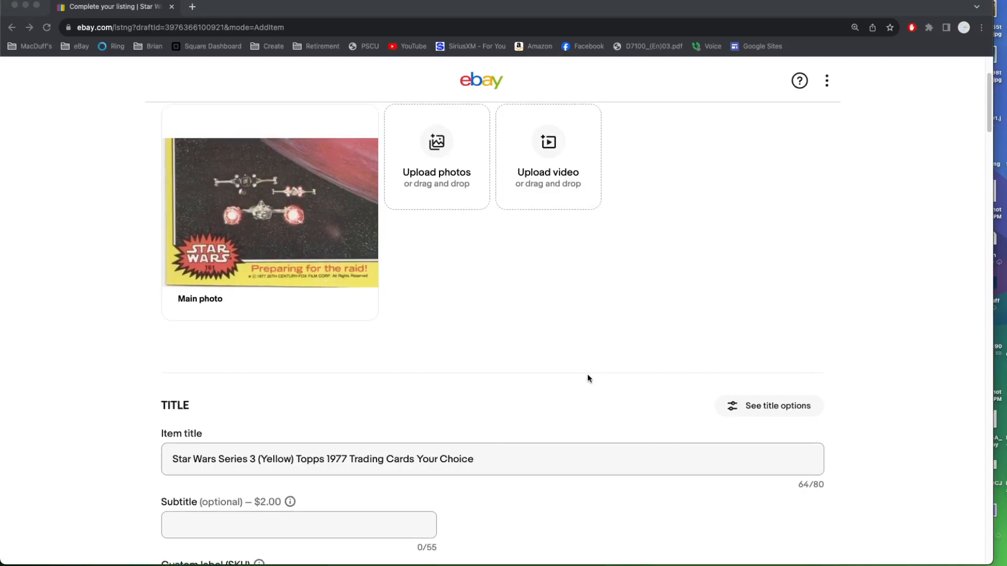
scroll(557, 307, "down", 4)
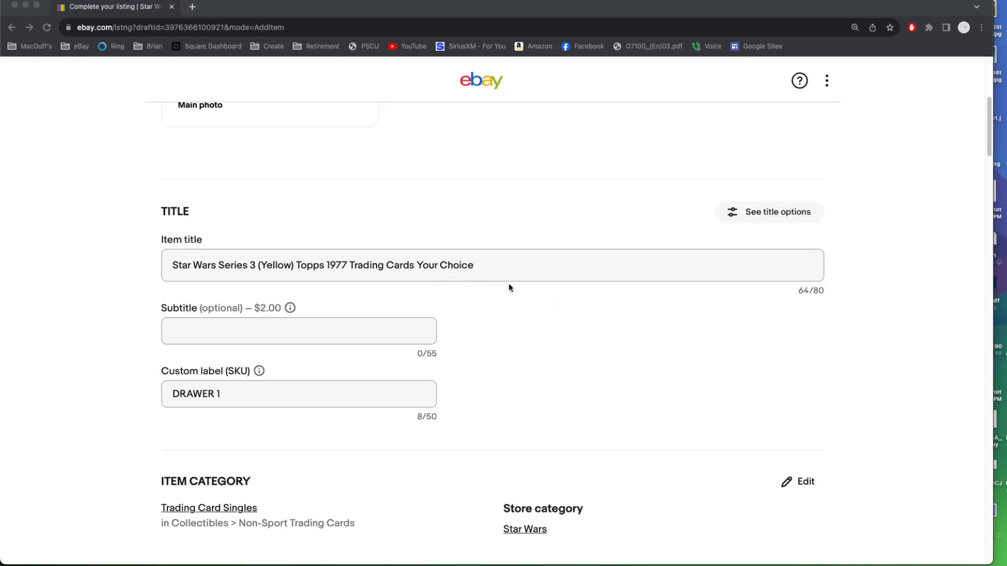
scroll(560, 321, "down", 2)
scroll(561, 322, "down", 3)
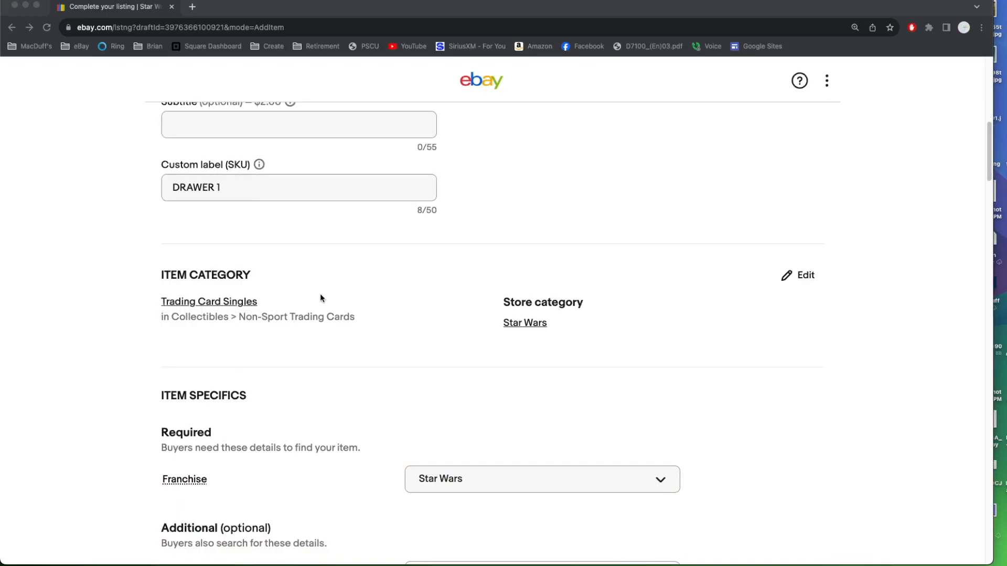
scroll(427, 319, "down", 1)
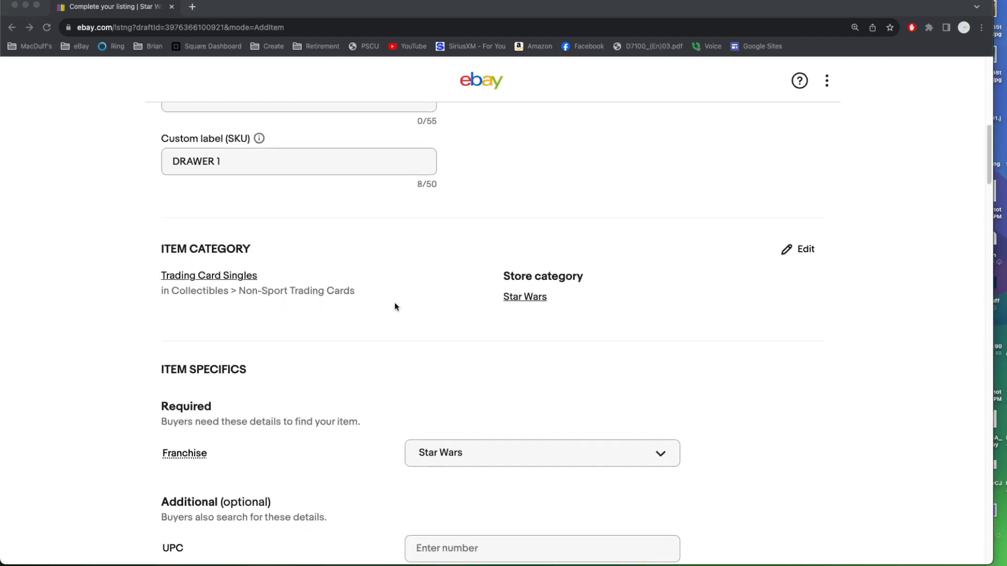
Step: Review the listing's item specifics, card condition and description text
scroll(412, 330, "down", 10)
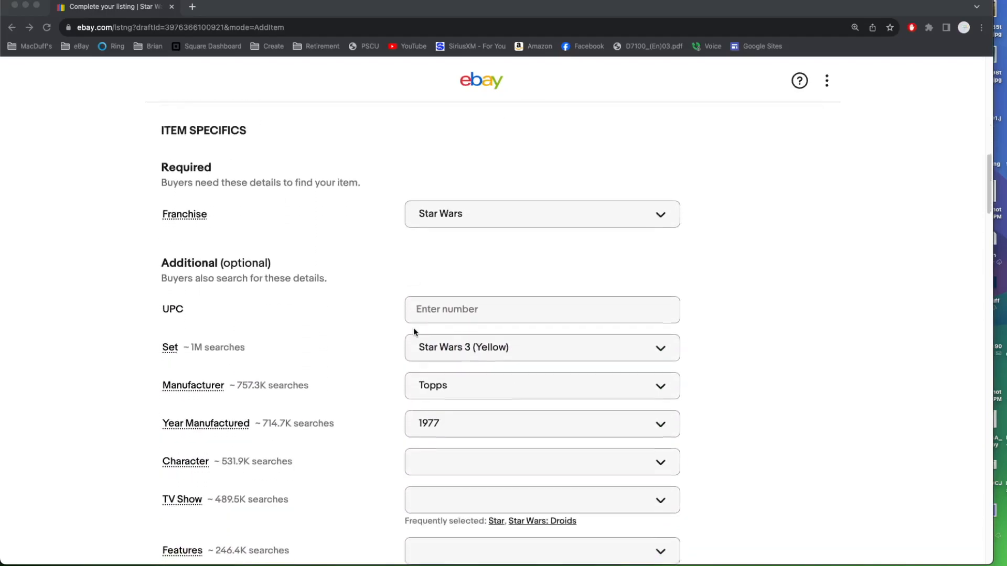
scroll(414, 332, "down", 5)
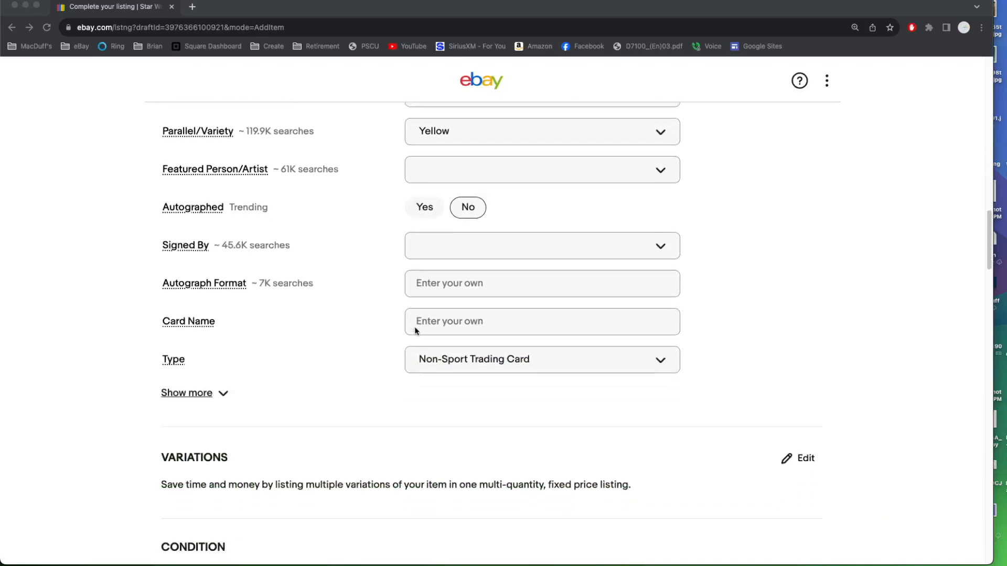
scroll(366, 323, "down", 3)
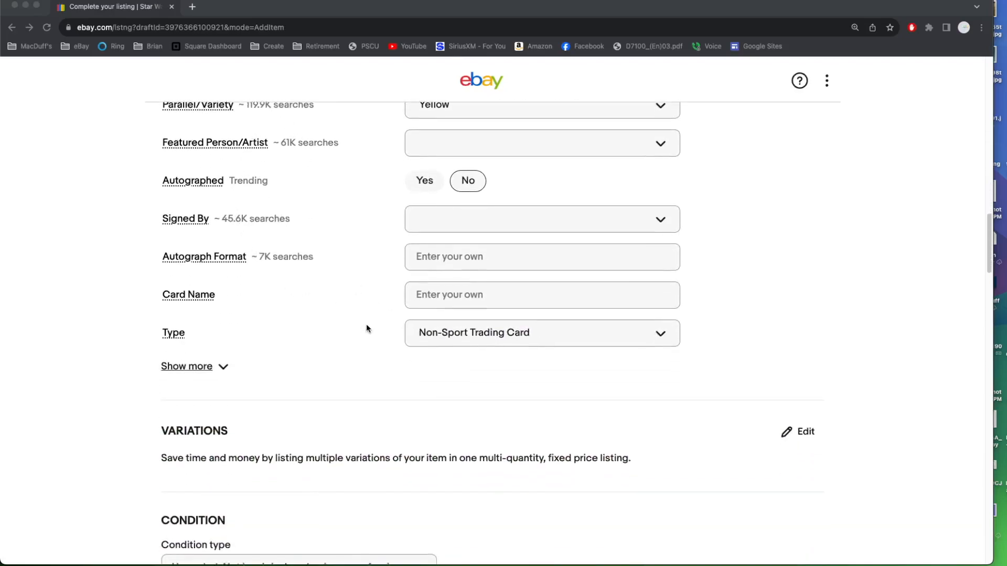
scroll(370, 325, "down", 3)
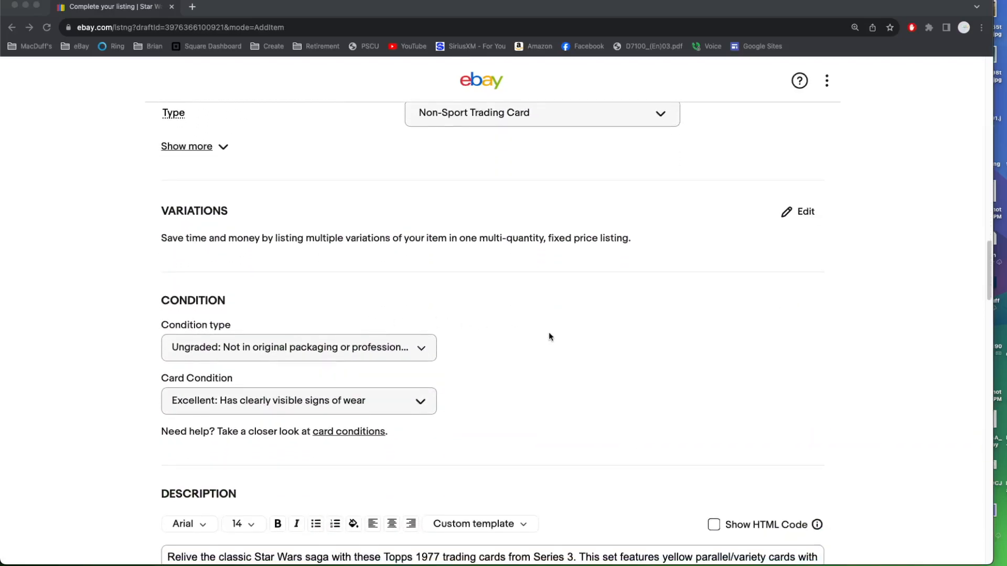
scroll(549, 336, "down", 1)
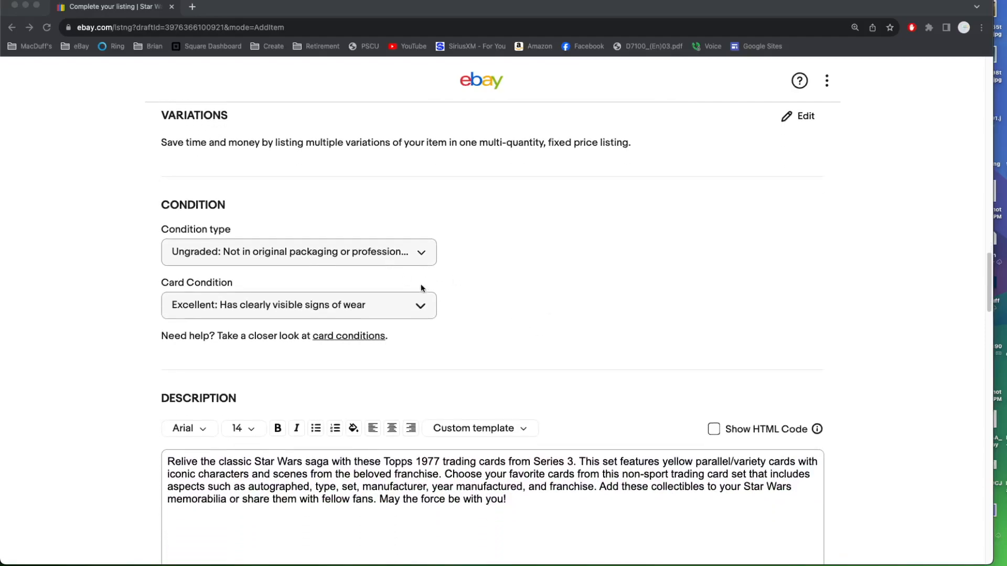
scroll(639, 328, "down", 4)
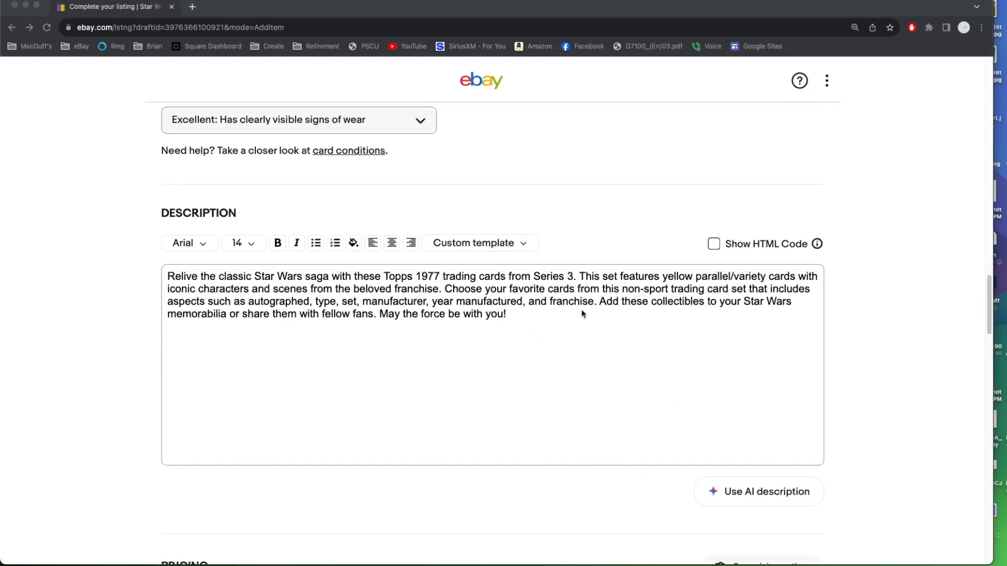
scroll(536, 346, "down", 1)
scroll(535, 347, "down", 2)
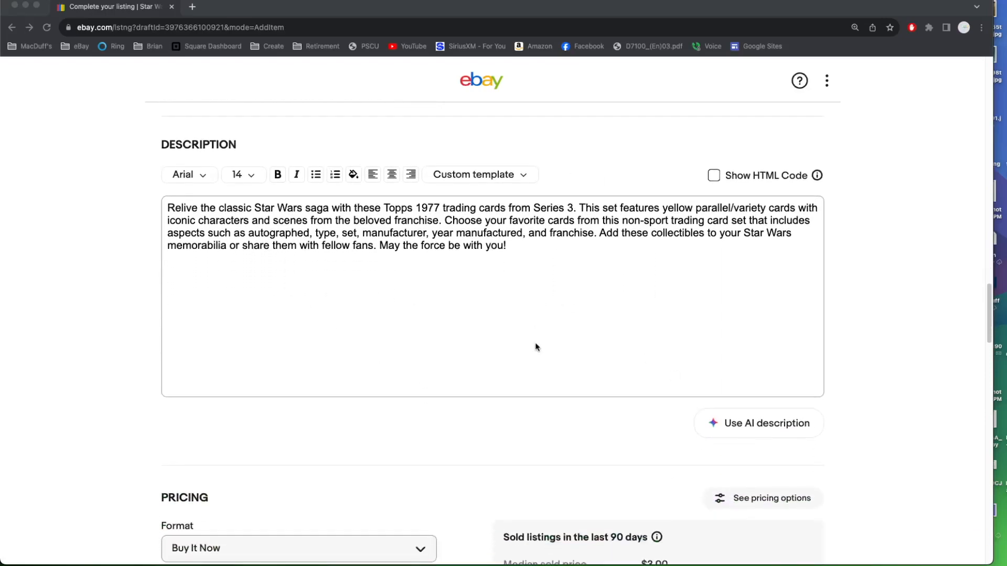
scroll(536, 347, "down", 2)
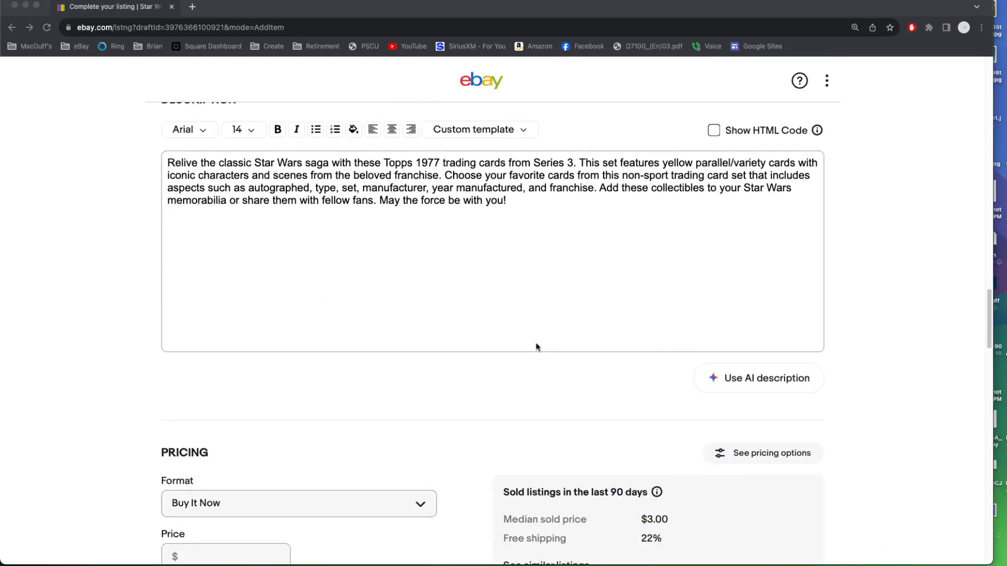
Step: Review the listing's pricing, volume discounts, shipping, promoted listings and payment preferences
scroll(536, 348, "down", 5)
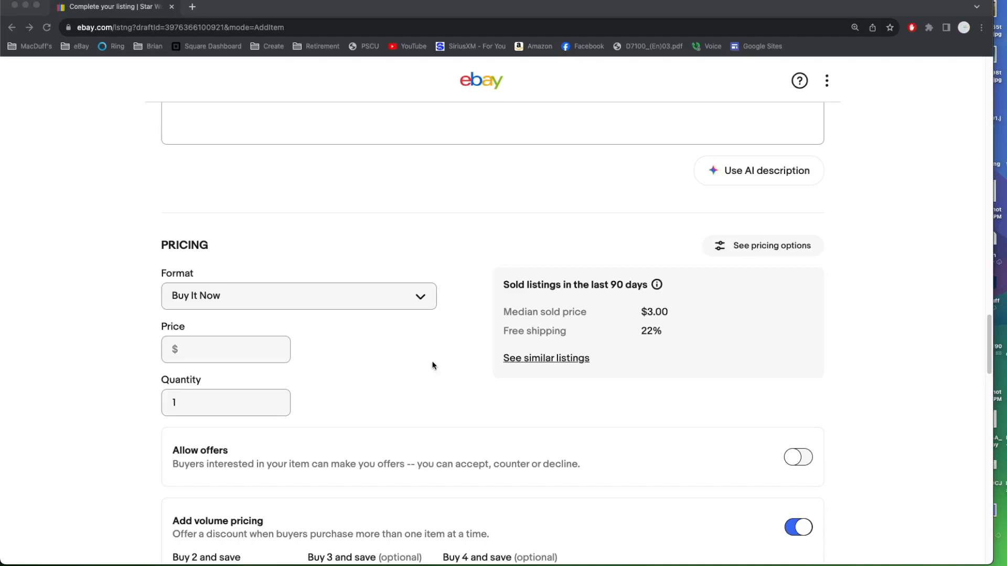
scroll(431, 364, "down", 5)
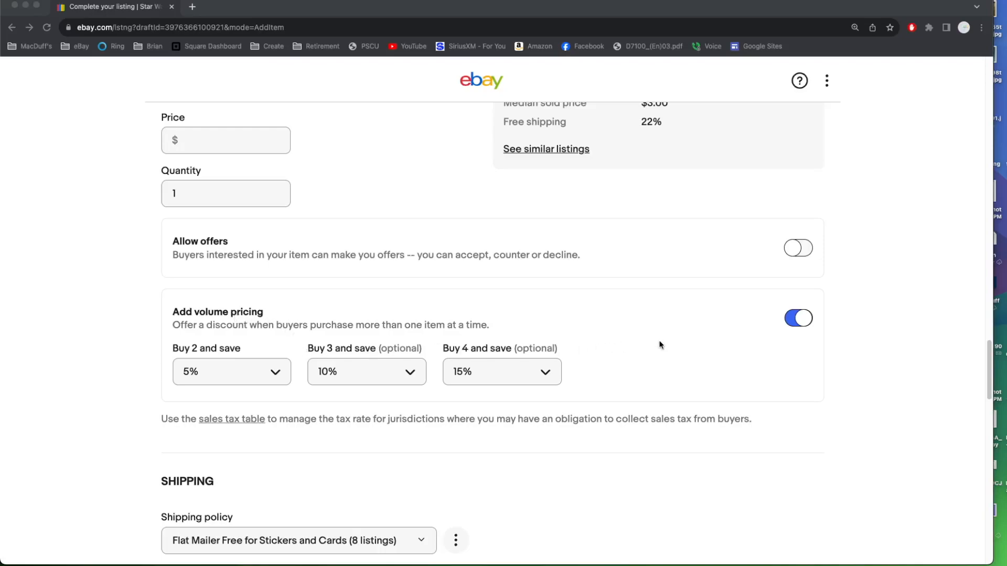
scroll(701, 371, "down", 5)
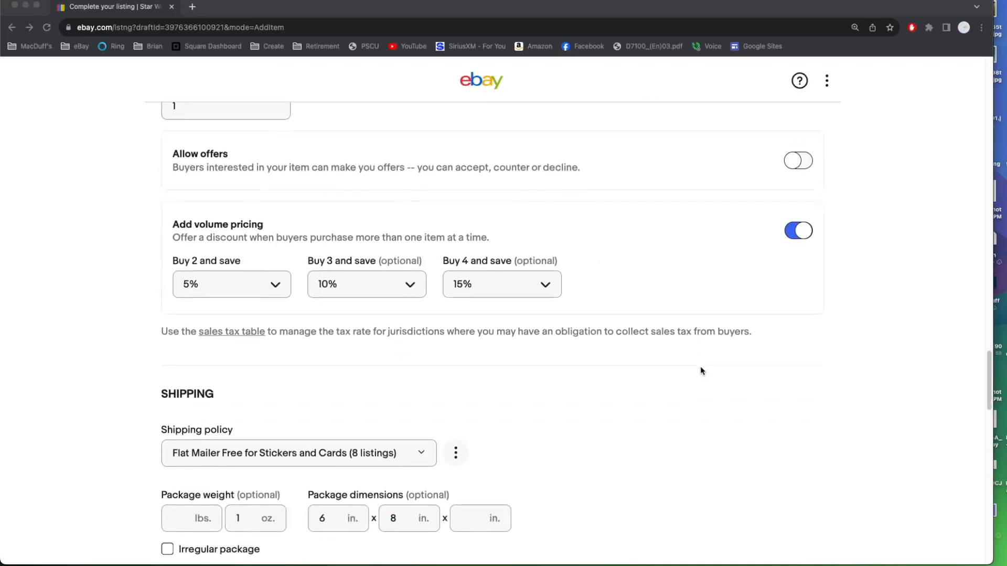
scroll(730, 378, "down", 8)
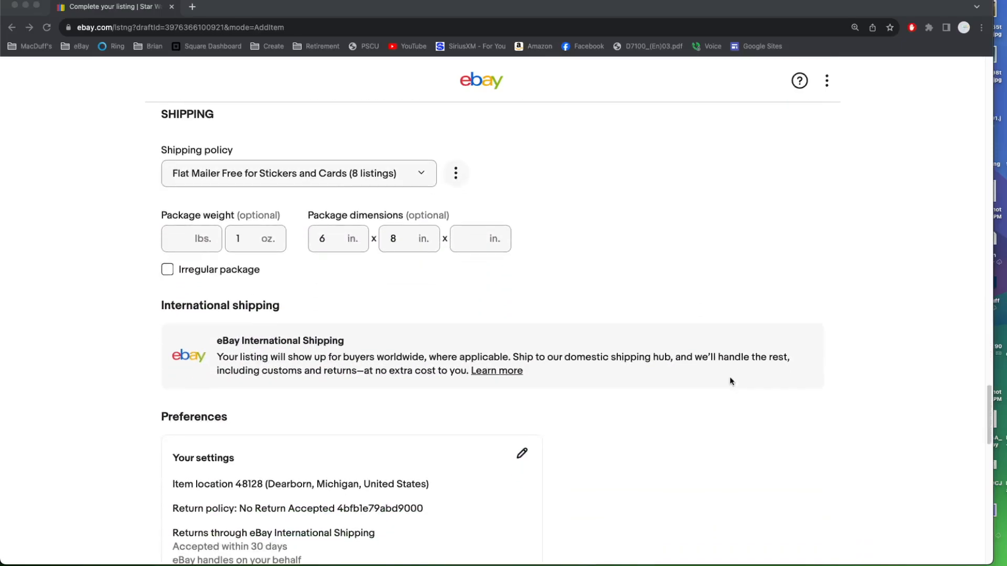
scroll(731, 376, "down", 5)
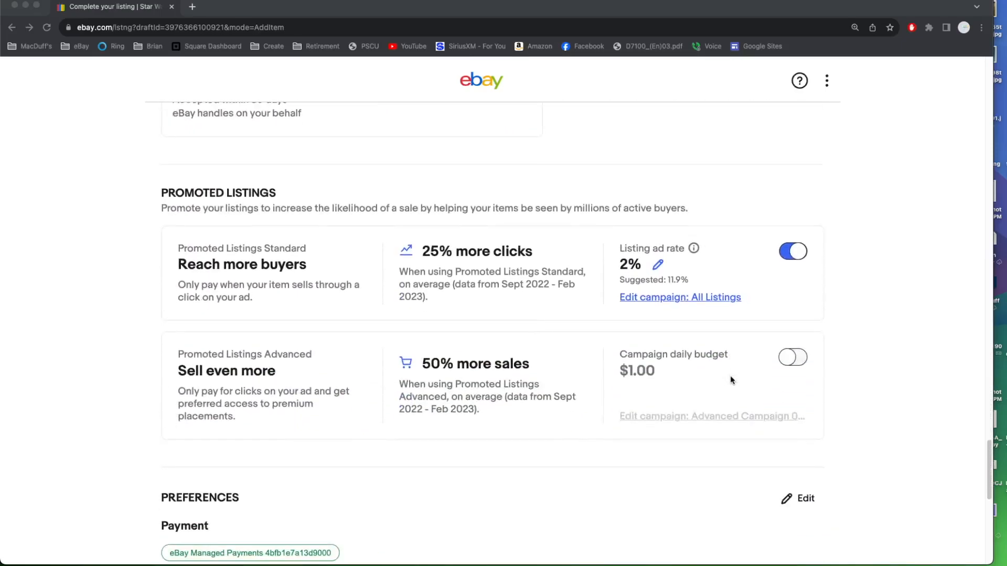
scroll(754, 329, "down", 6)
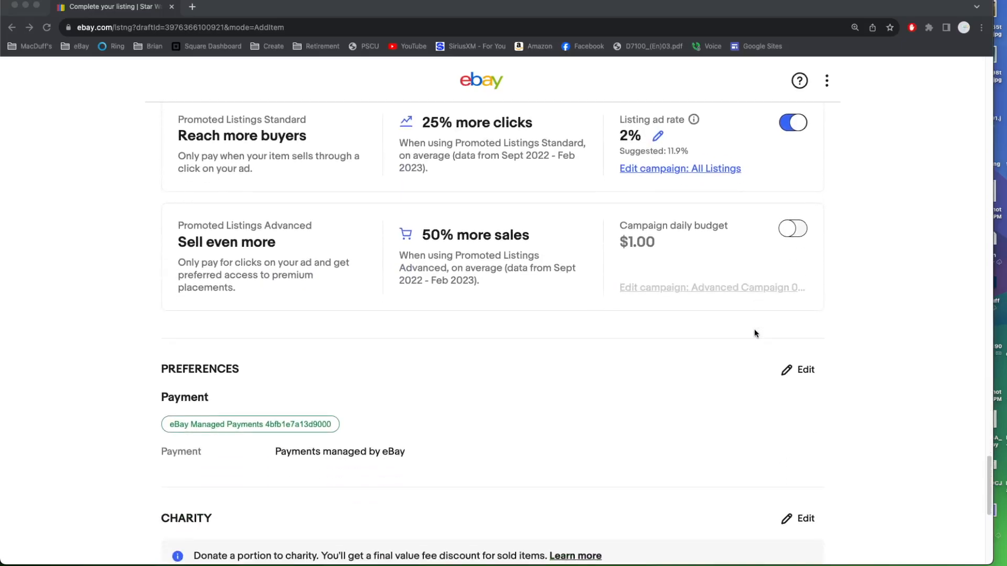
Step: Open the listing's variations for editing
scroll(754, 333, "up", 20)
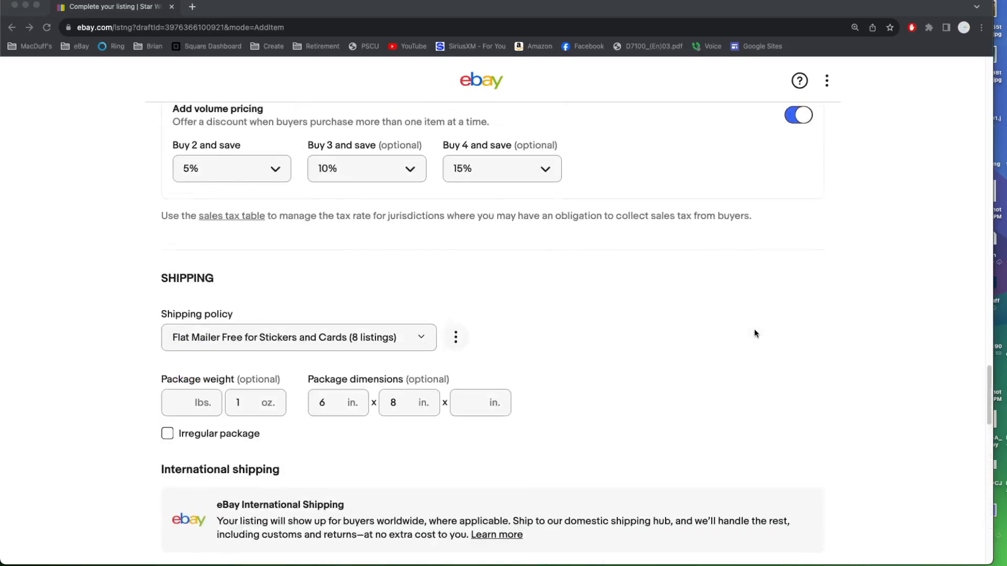
scroll(754, 333, "up", 12)
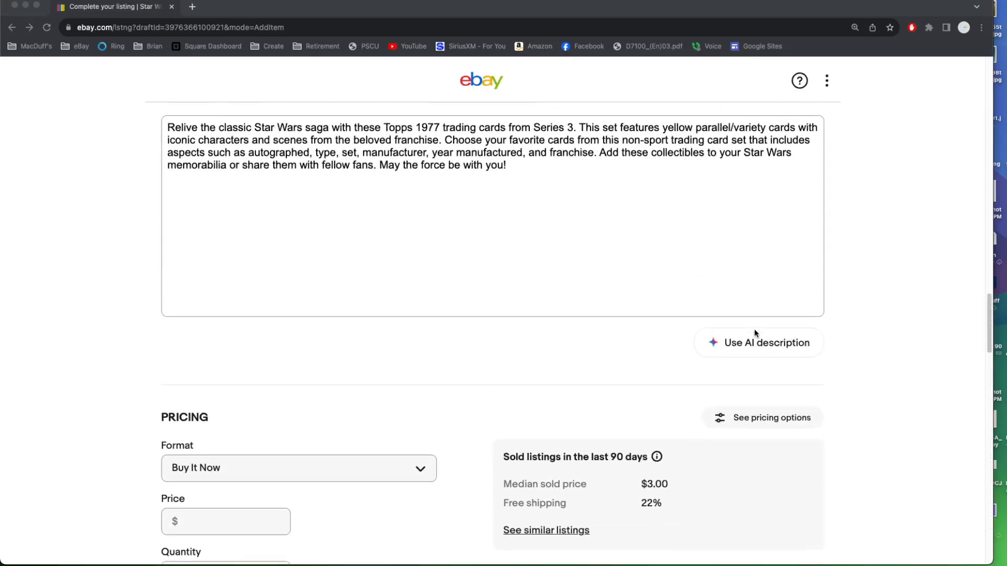
scroll(754, 334, "up", 9)
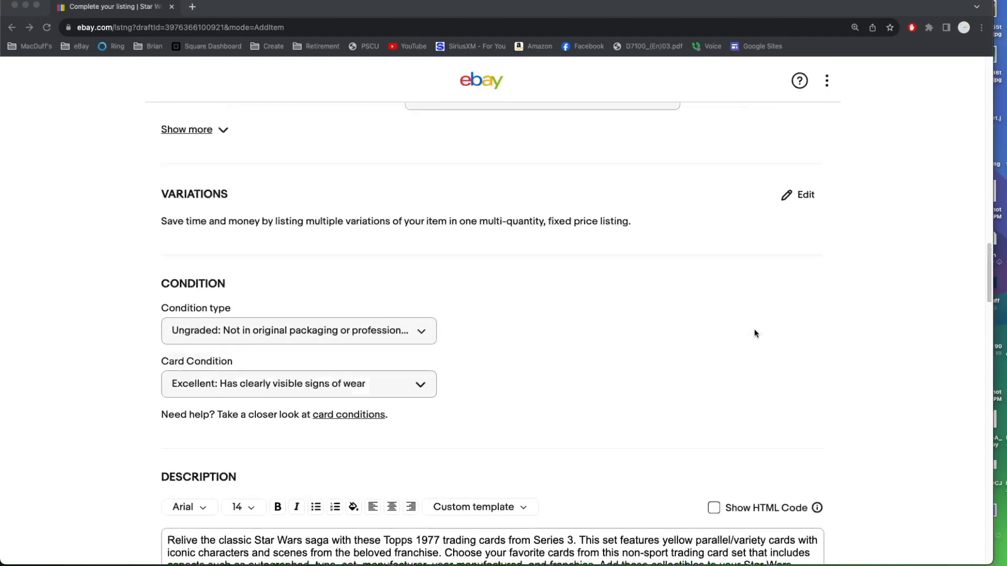
scroll(754, 330, "up", 6)
scroll(754, 331, "down", 10)
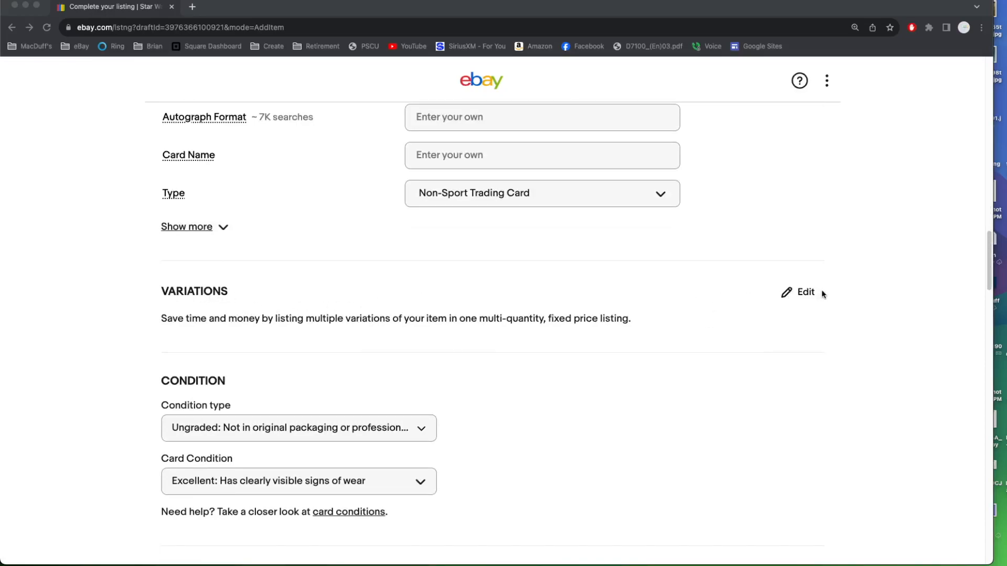
left_click(788, 294)
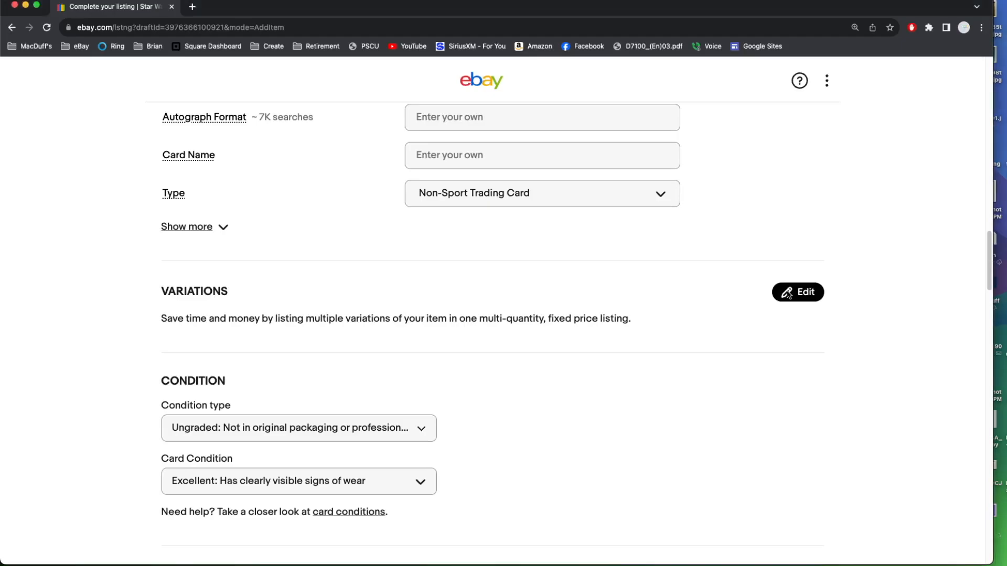
left_click(788, 293)
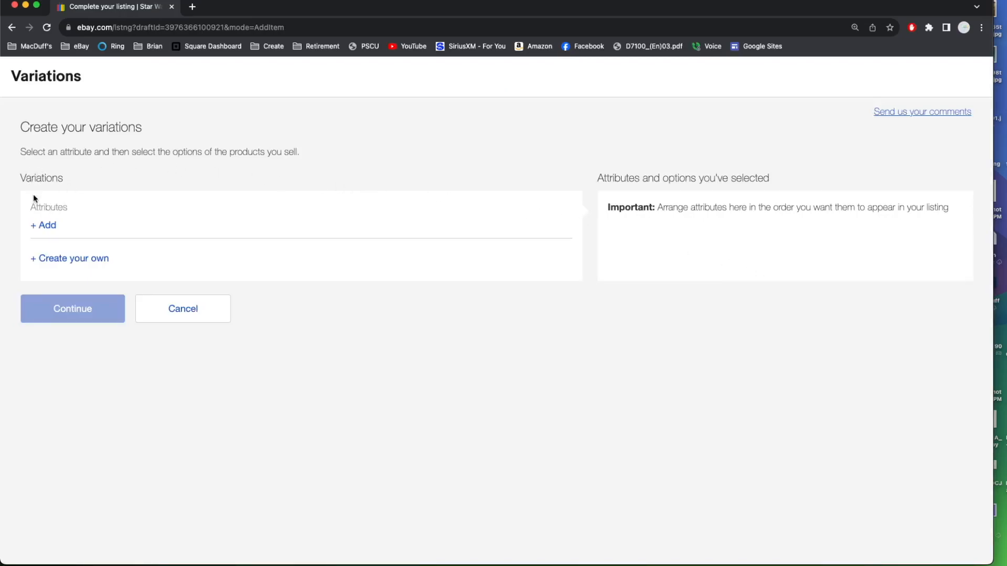
Step: Add a custom variation attribute named "Card Type" and save it
left_click(42, 227)
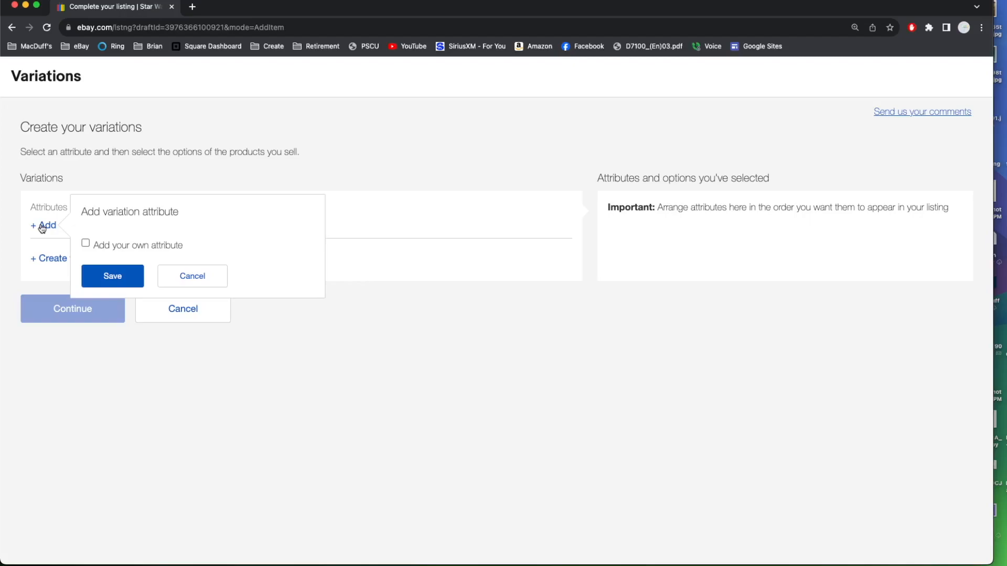
left_click(85, 244)
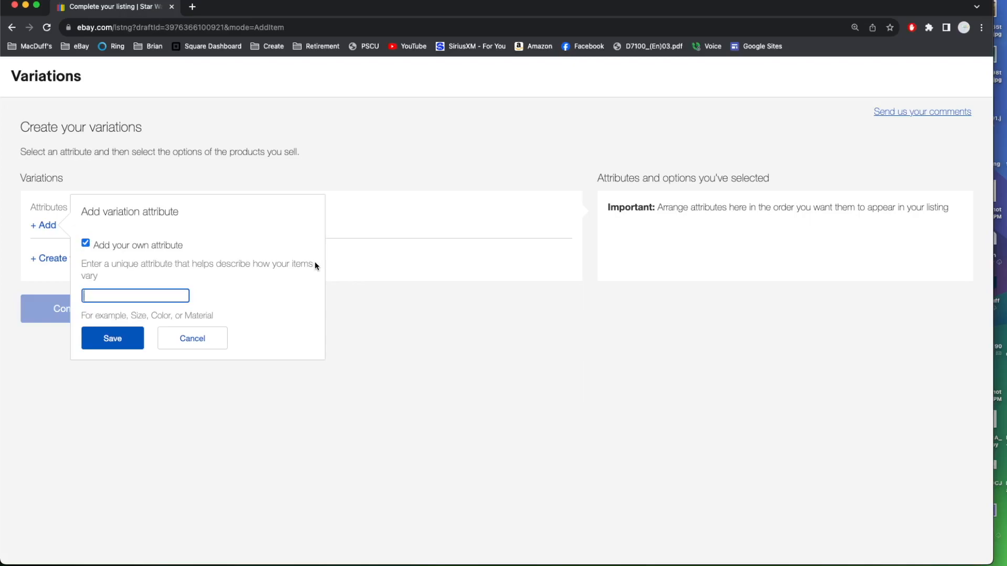
type("Card Type")
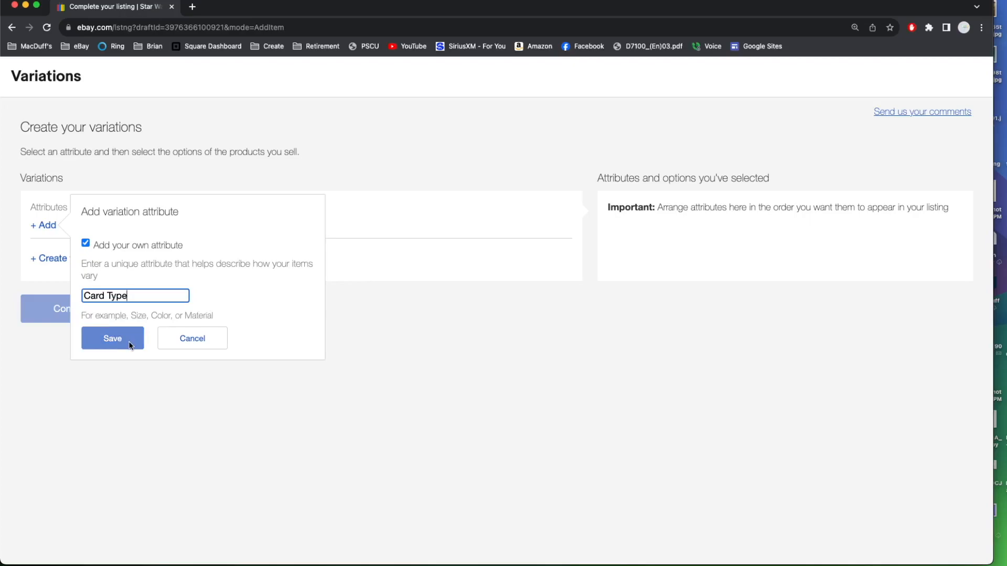
left_click(99, 338)
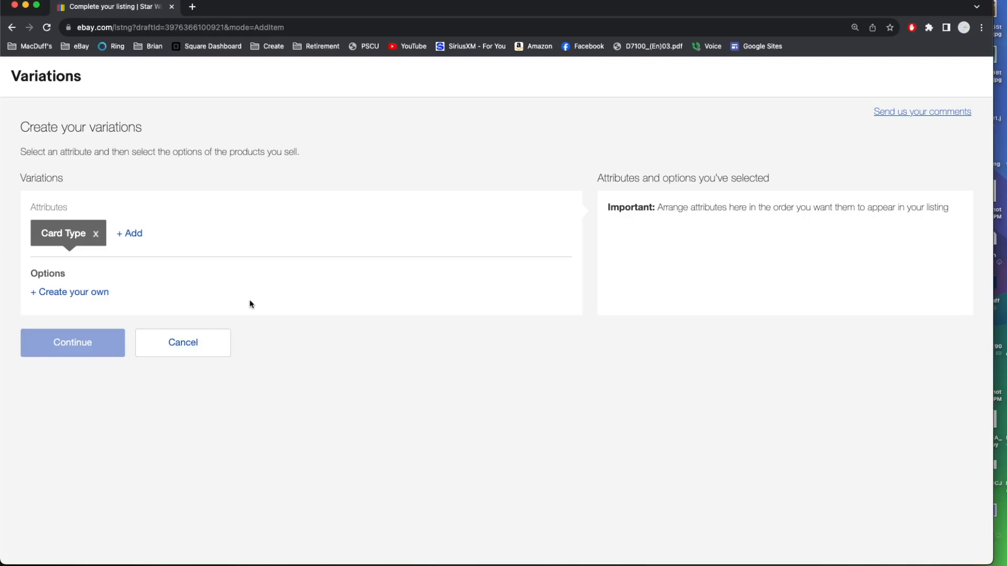
Step: Add 189 as a custom option of the Card Type attribute and open a blank entry for another option
left_click(96, 294)
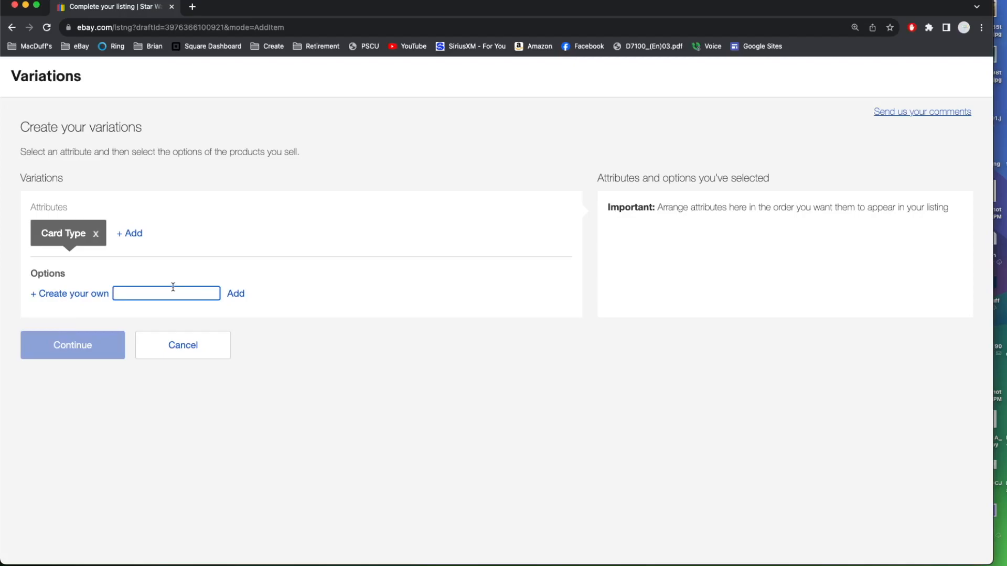
type("189")
key("Return")
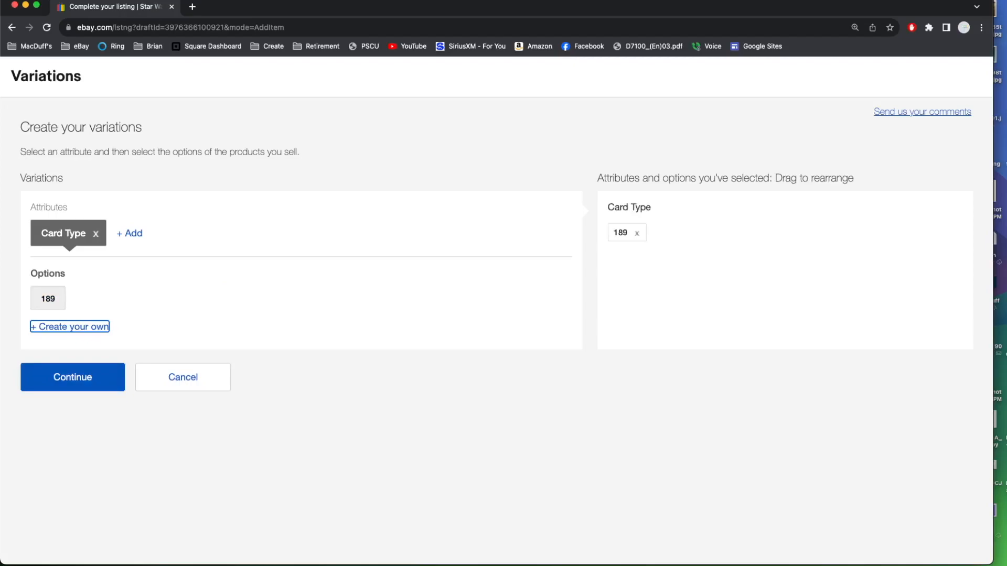
key("Return")
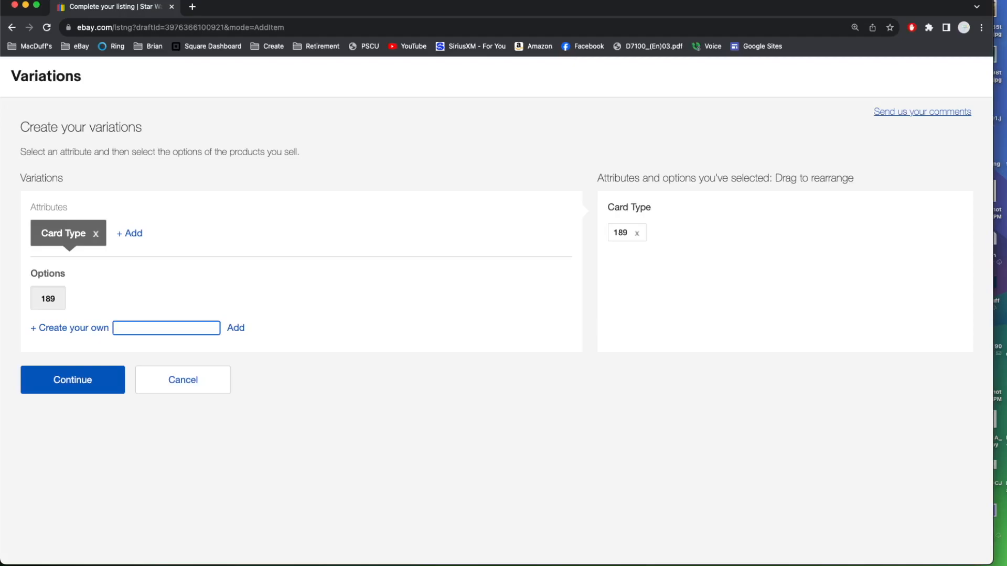
Step: Add 192 and the remaining card numbers as Card Type options, arrange them in ascending order from 133 to 197, and continue
type("192")
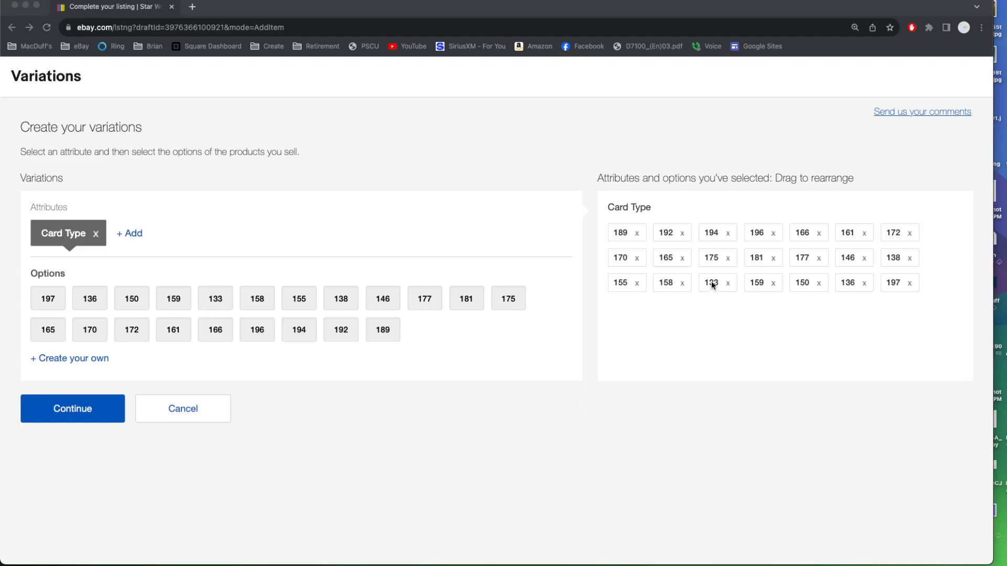
left_click_drag(710, 282, 622, 228)
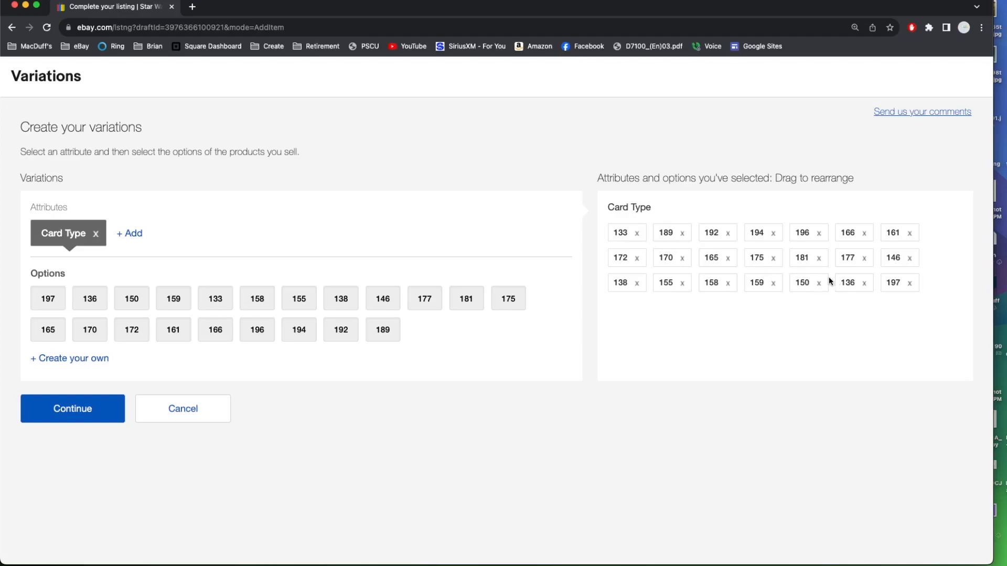
left_click_drag(849, 283, 666, 233)
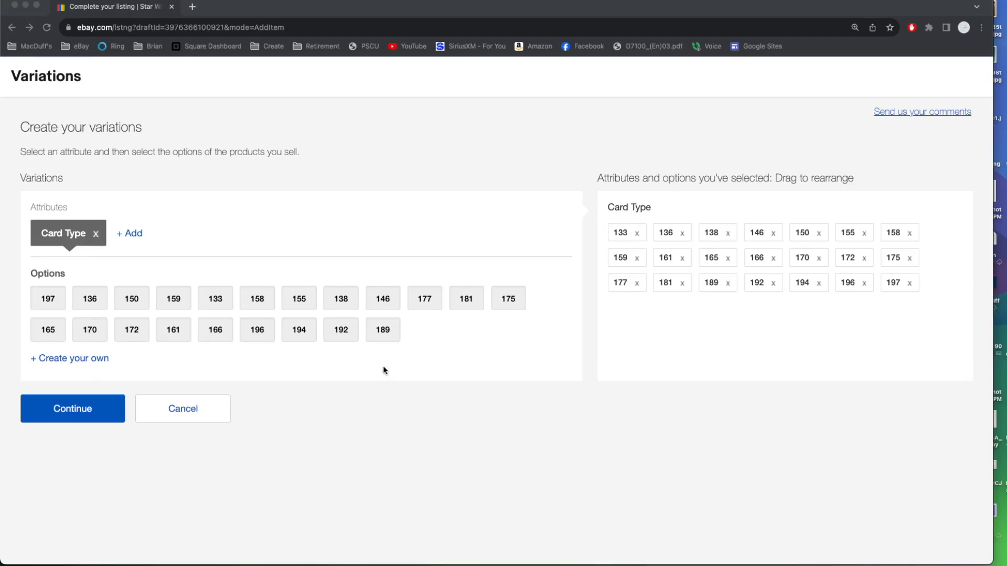
left_click(55, 409)
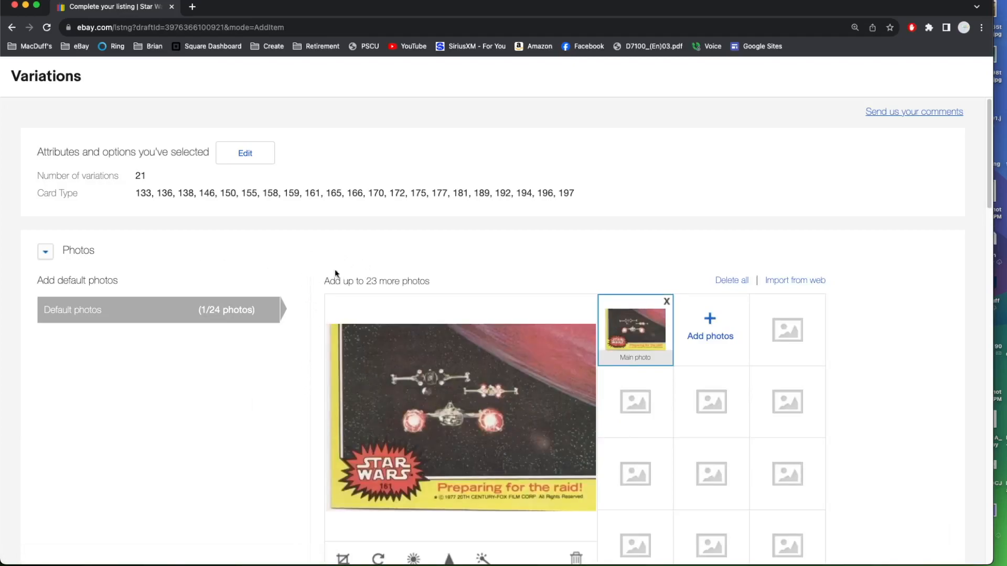
Step: Review the default photo section, the variation photo setting and the table of variation combinations
scroll(408, 322, "down", 1)
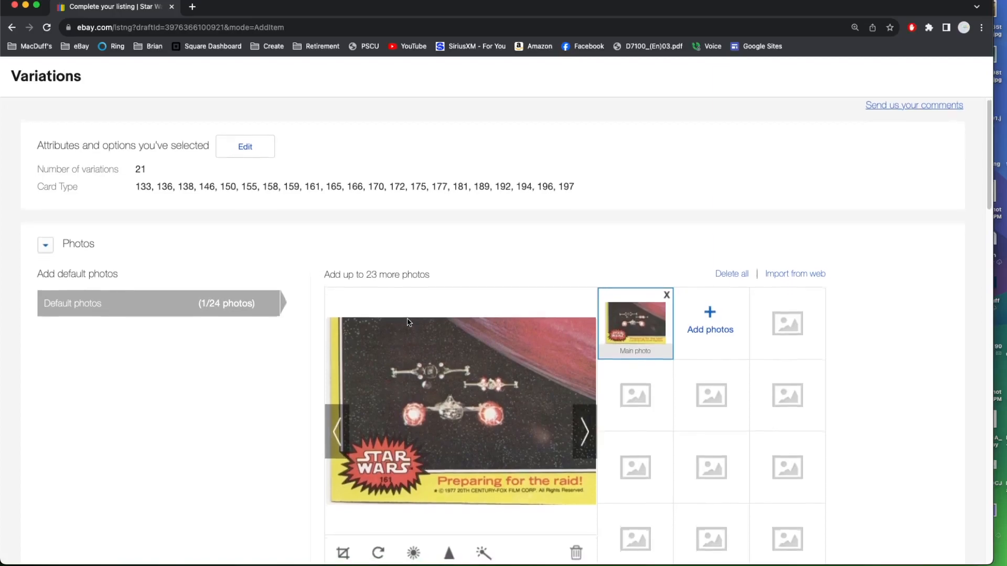
scroll(408, 321, "down", 2)
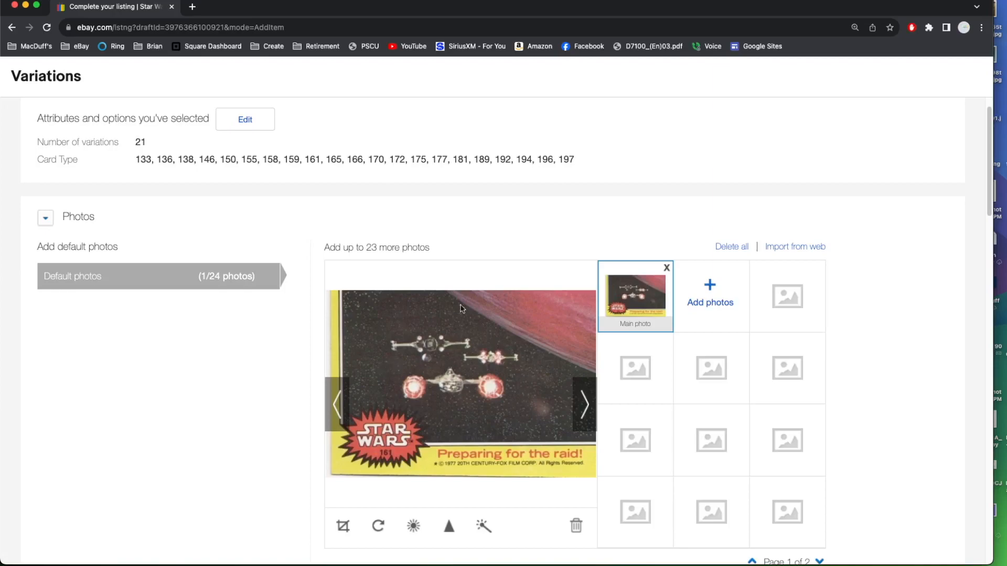
scroll(452, 281, "down", 1)
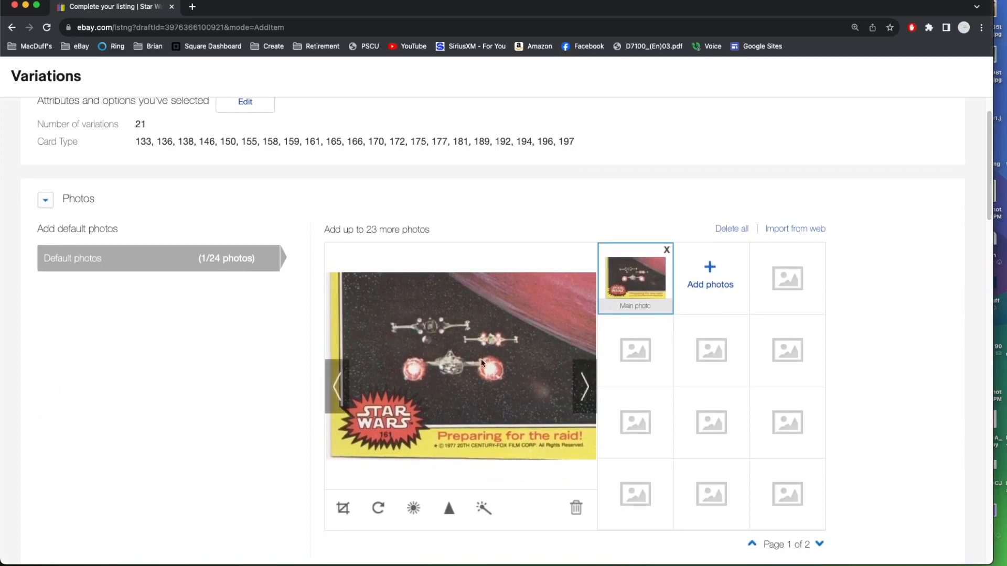
scroll(498, 383, "down", 5)
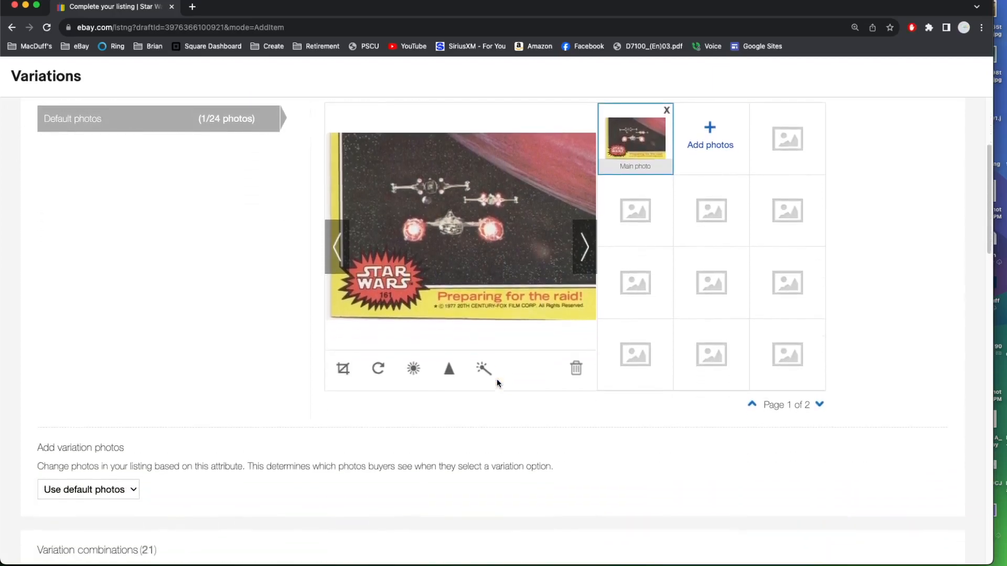
scroll(514, 313, "down", 4)
scroll(513, 315, "down", 9)
scroll(514, 311, "down", 2)
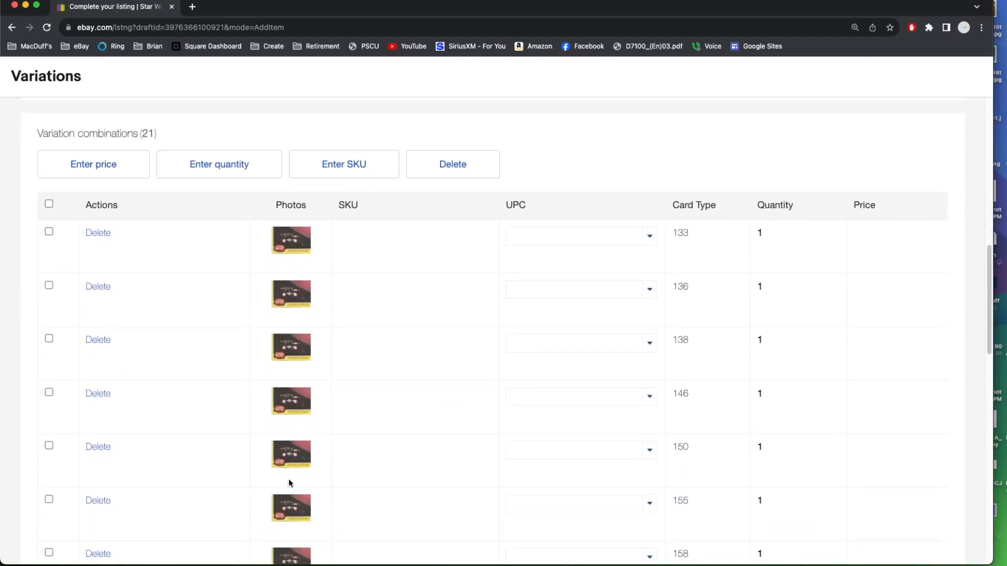
Step: Set the variation photos to change by the Card Type attribute instead of using the default photos
scroll(274, 272, "up", 3)
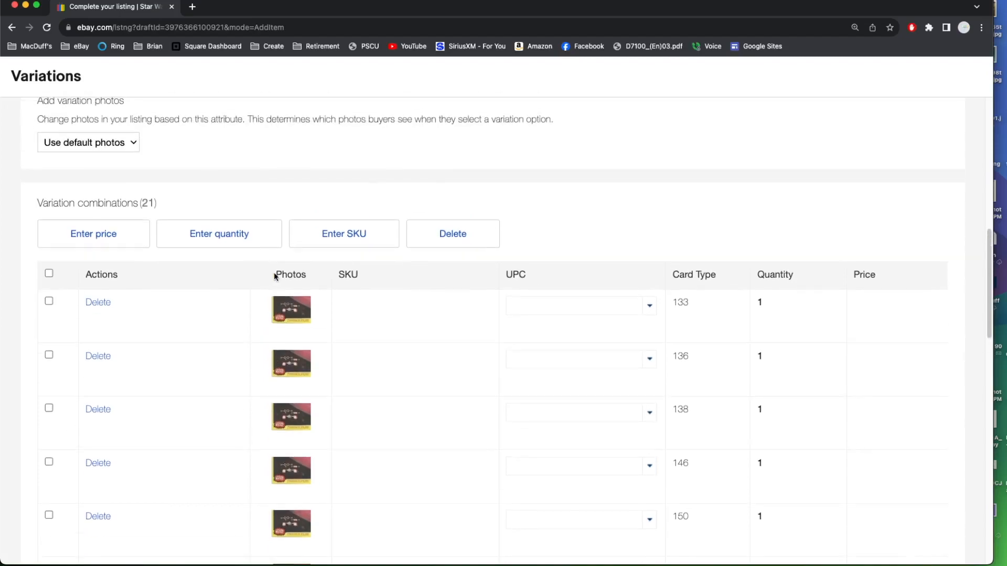
scroll(273, 277, "up", 2)
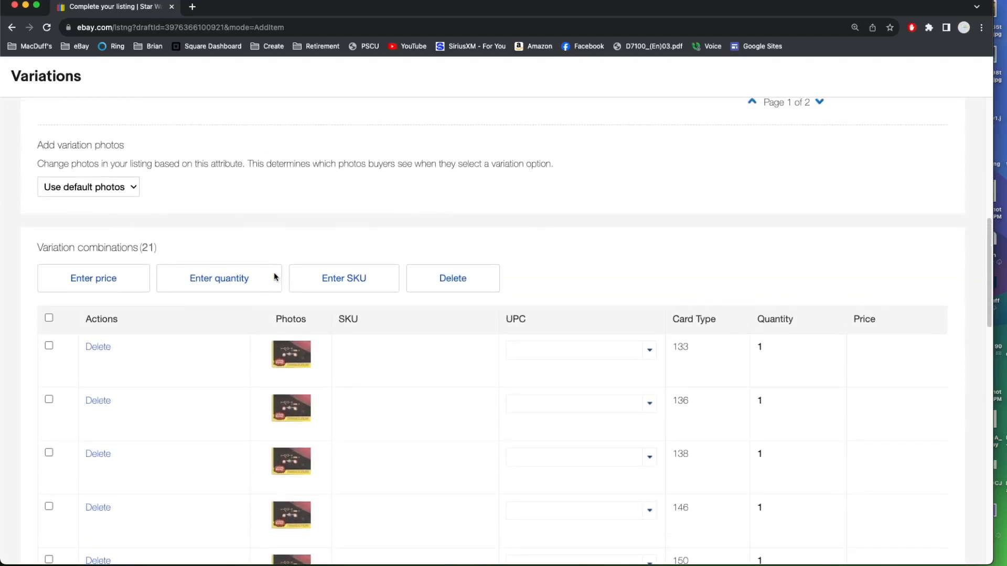
left_click(132, 187)
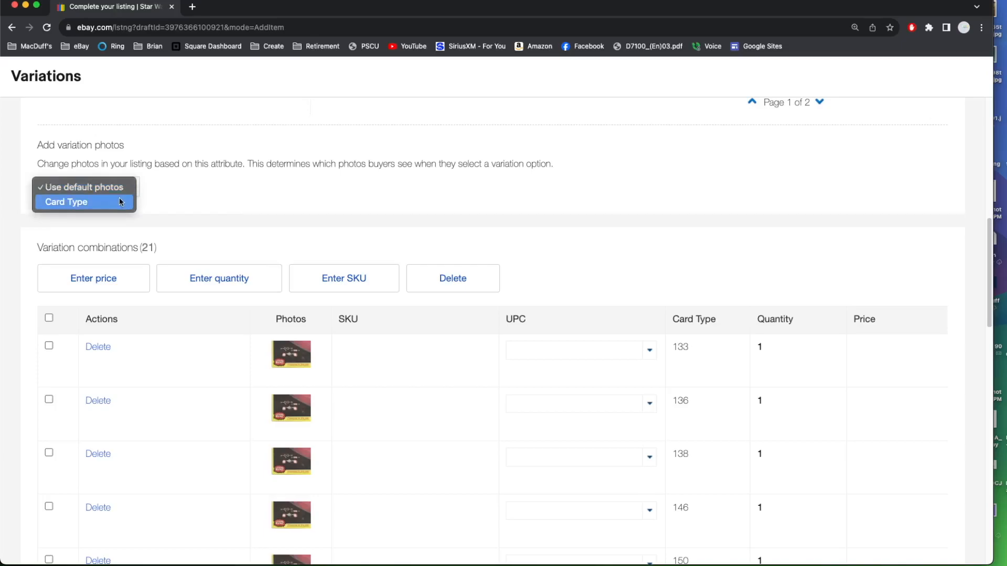
left_click(119, 197)
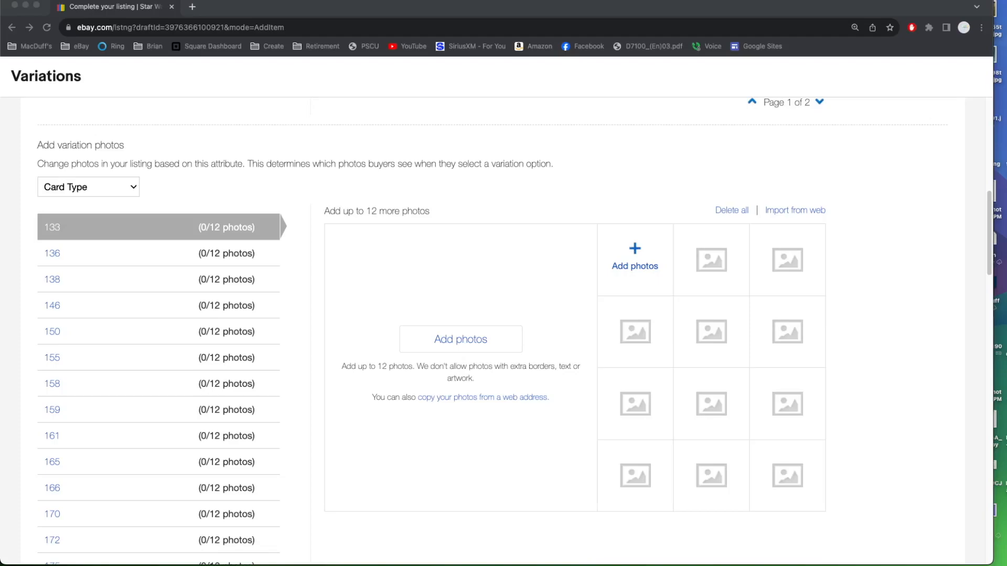
Step: Add yellow 1.png from the ebay listing photos folder as the photo for card option 146
left_click(51, 306)
left_click(52, 307)
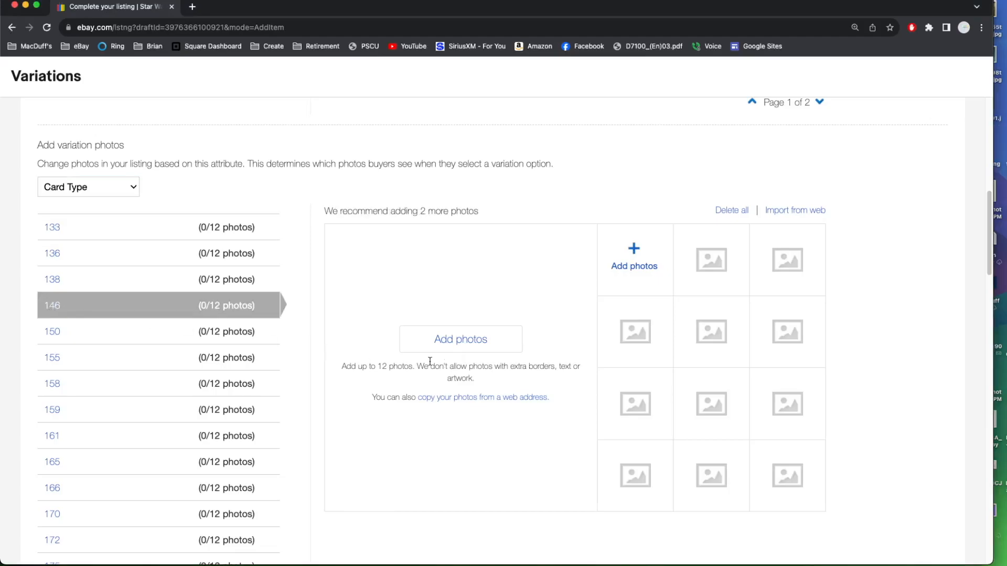
left_click(466, 343)
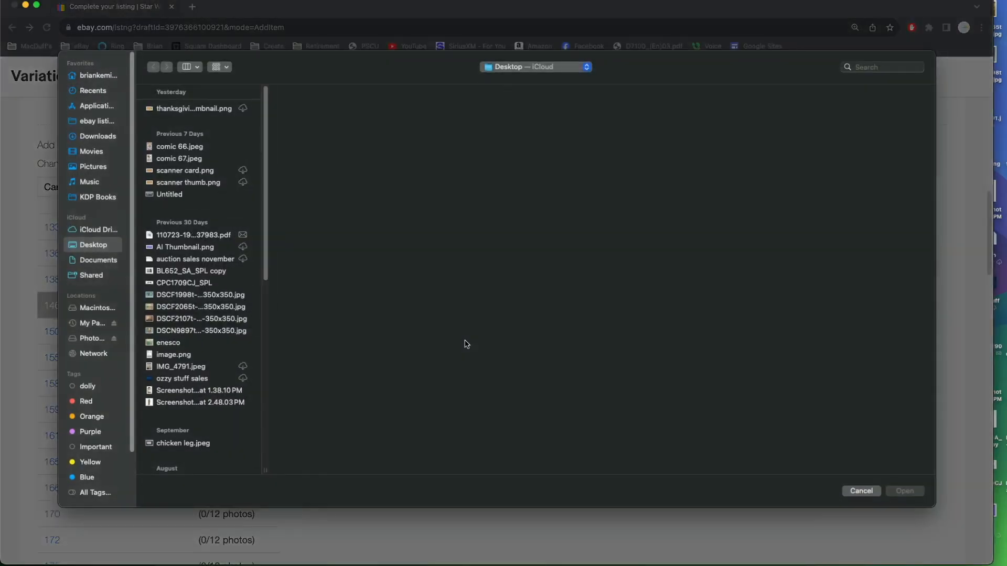
left_click(97, 122)
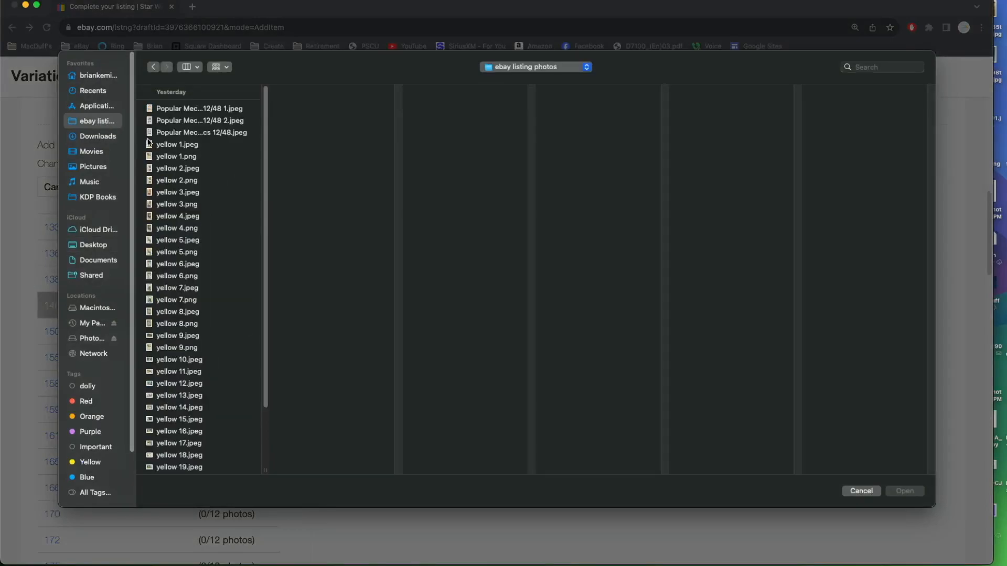
left_click(163, 169)
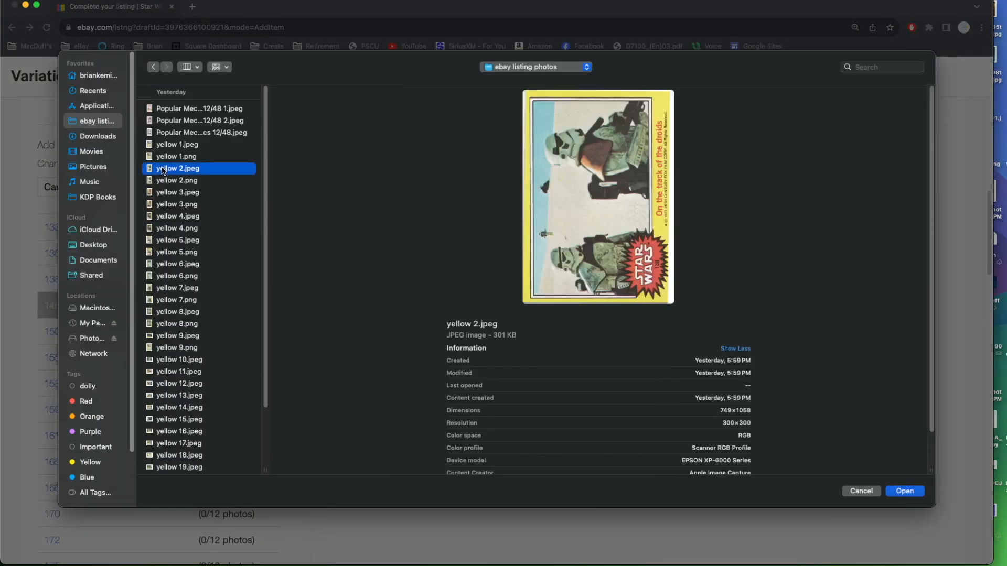
left_click(165, 183)
left_click(164, 158)
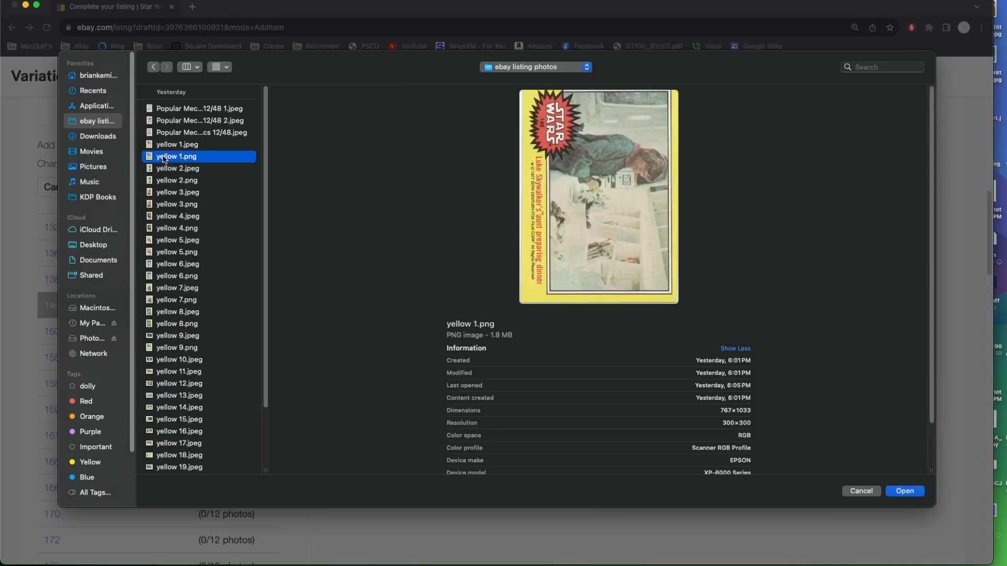
left_click(912, 492)
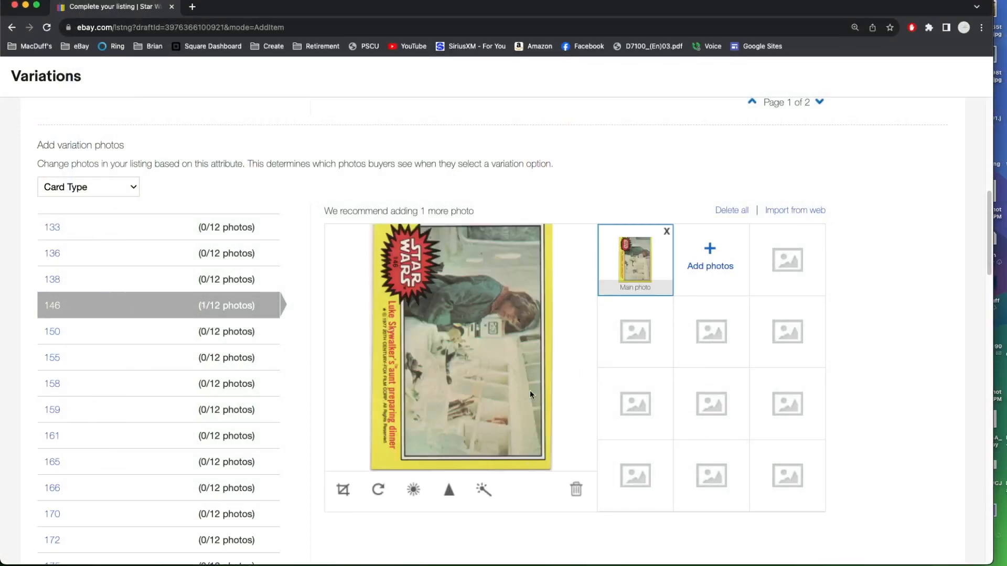
left_click(379, 490)
left_click(381, 493)
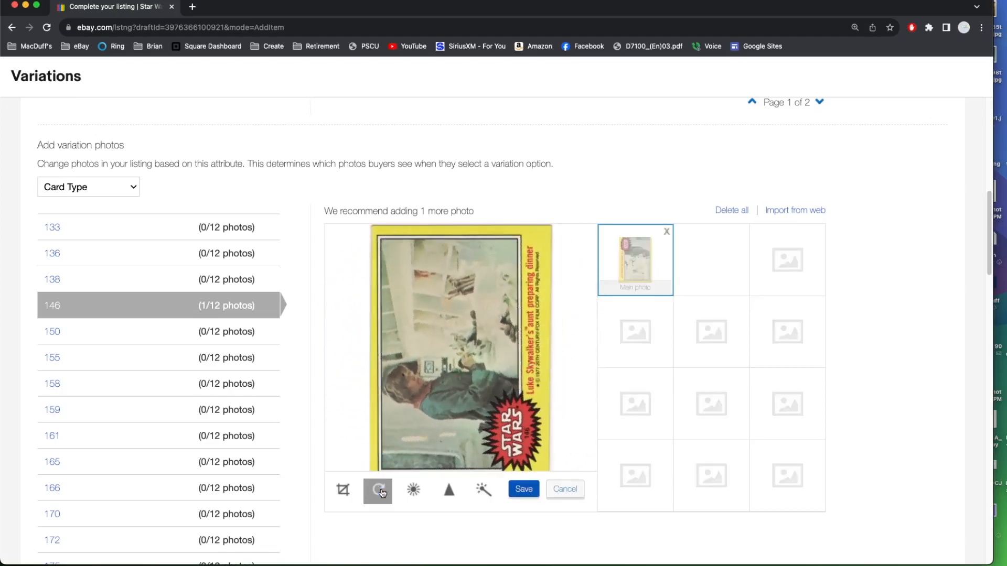
left_click(382, 493)
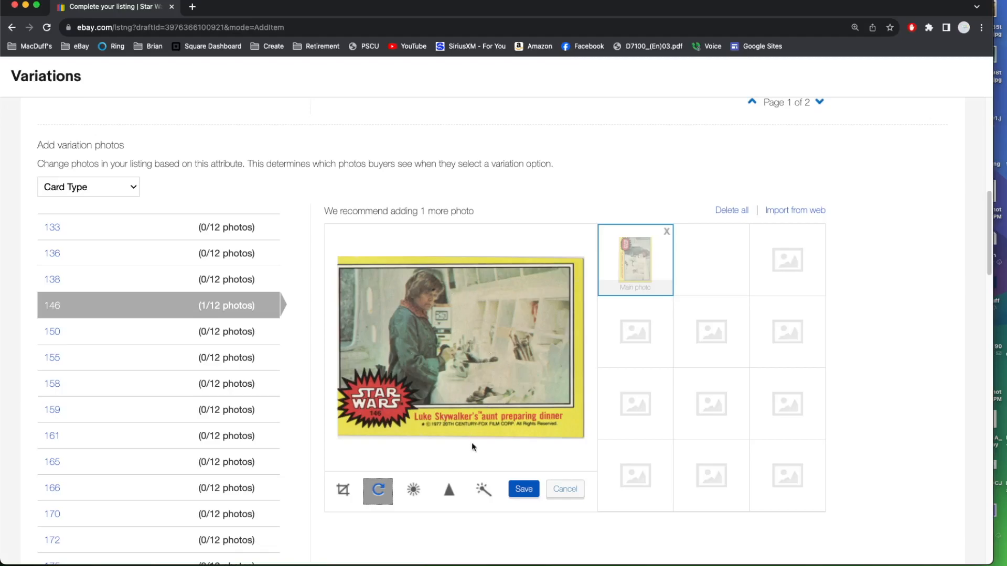
left_click(483, 490)
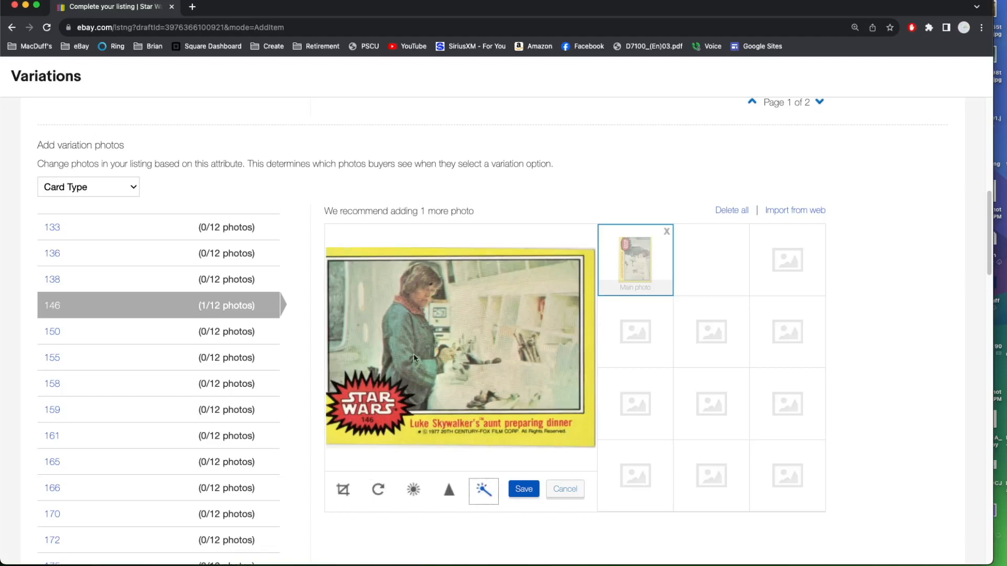
left_click(561, 489)
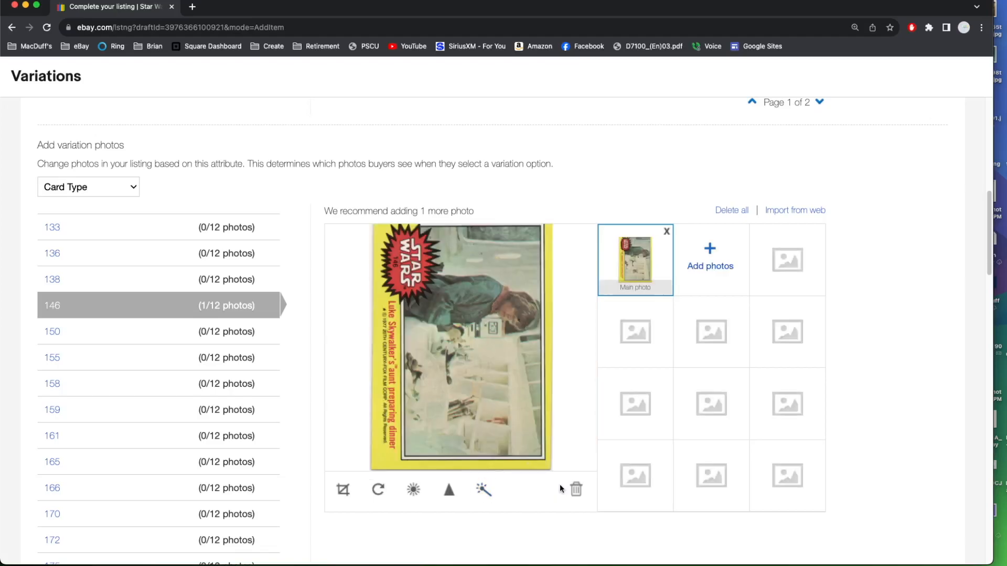
Step: Rotate card 146's photo until it is upright in landscape orientation and save the edit
left_click(378, 493)
left_click(380, 496)
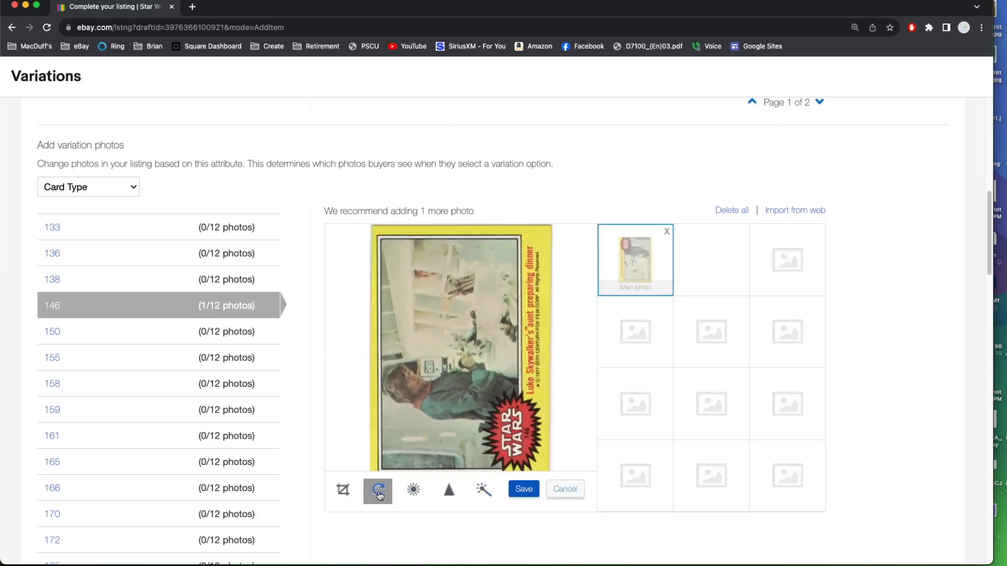
left_click(379, 496)
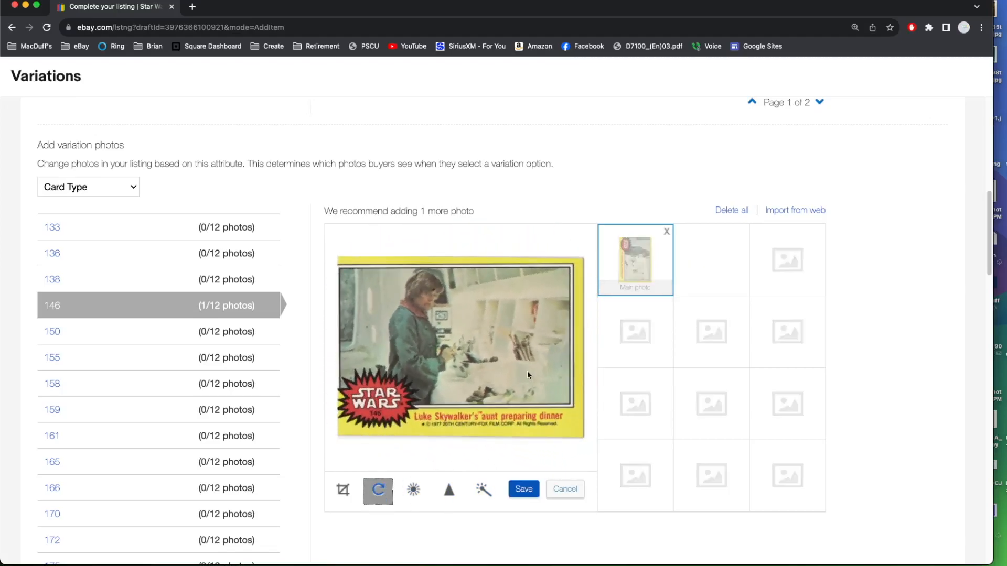
left_click(524, 490)
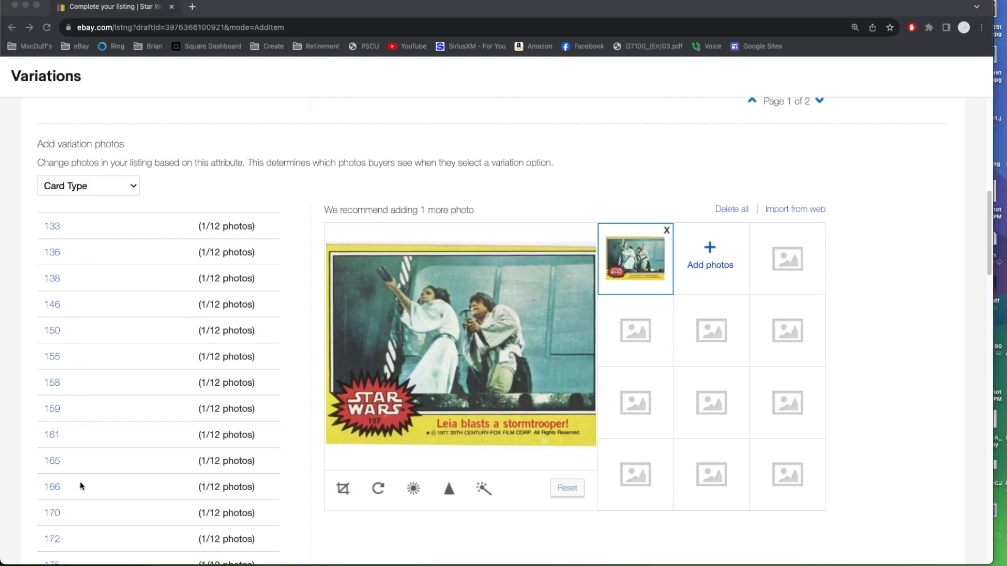
Step: Check the photos assigned to the Card Type options, including cards 133, 136, 138, 146, 150, 155, 158 and 175
scroll(82, 482, "down", 2)
scroll(84, 478, "down", 5)
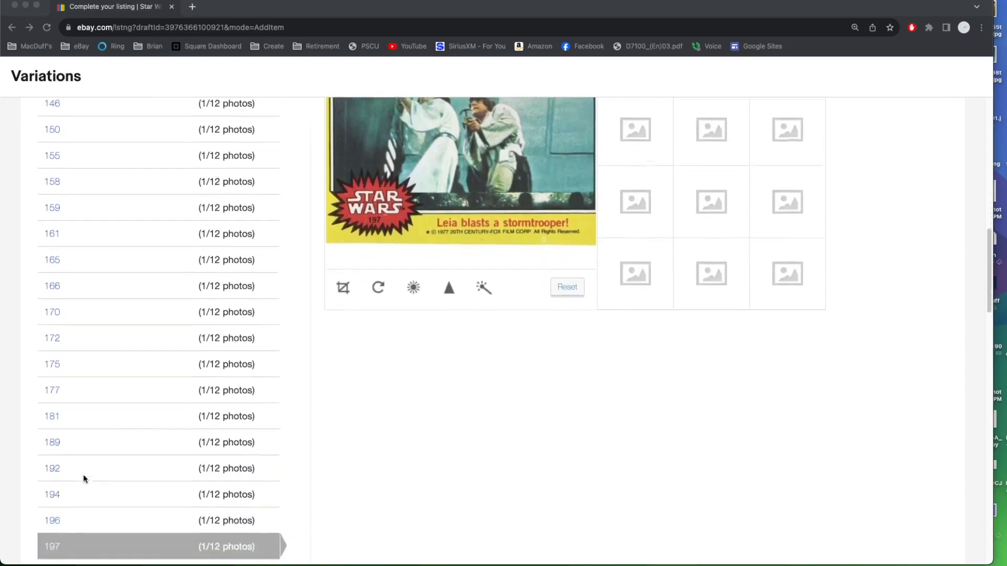
scroll(83, 476, "up", 5)
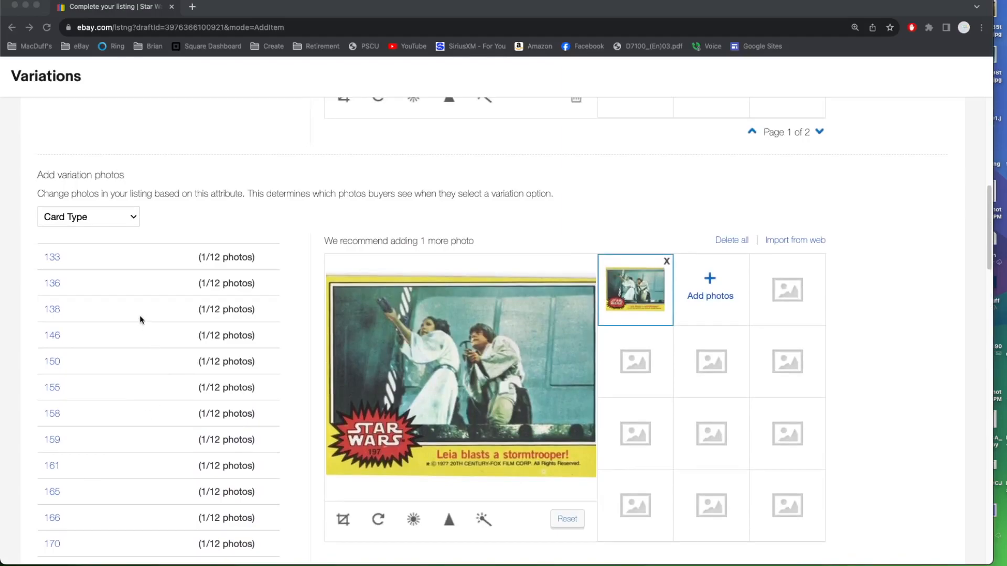
scroll(146, 351, "down", 2)
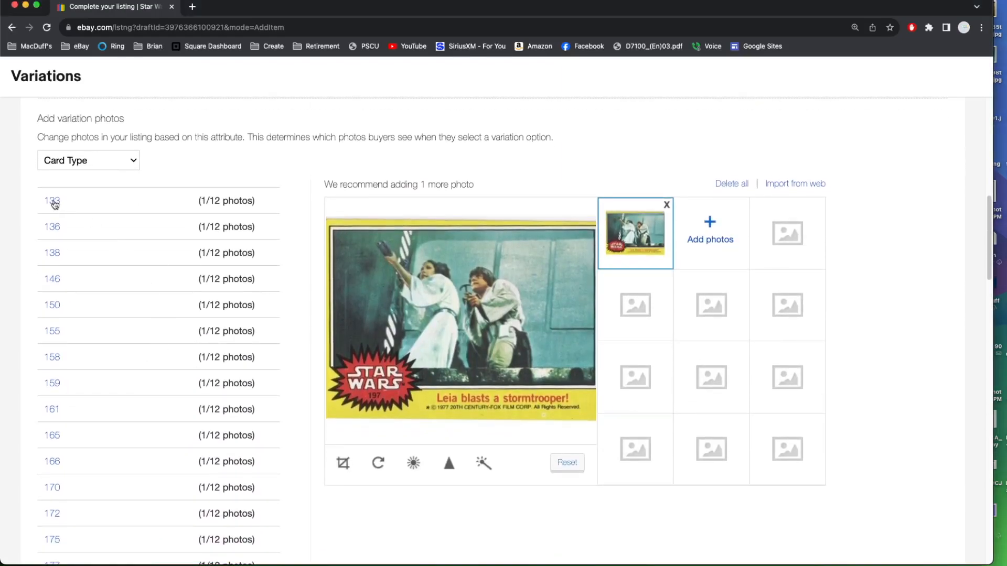
left_click(55, 202)
left_click(54, 226)
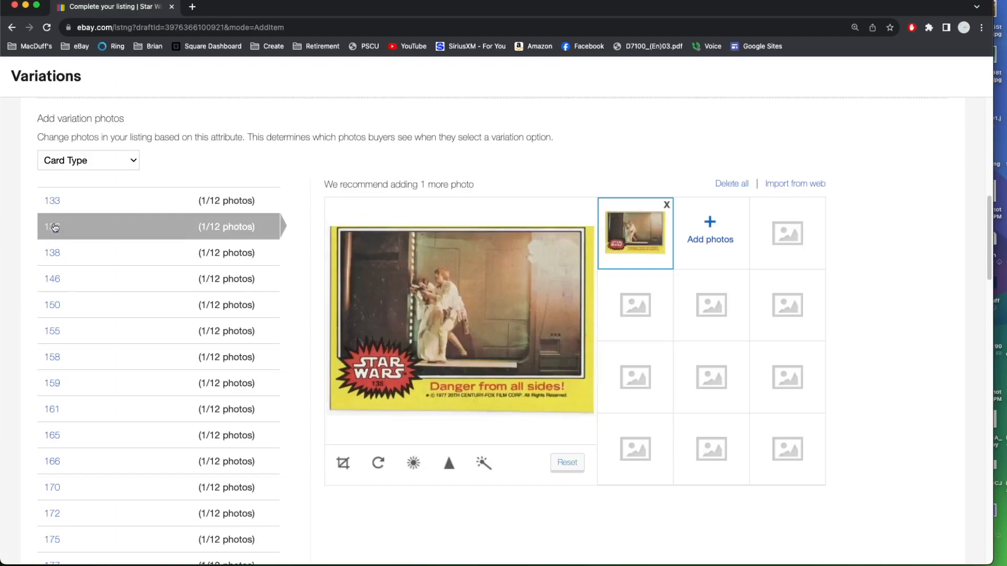
left_click(54, 254)
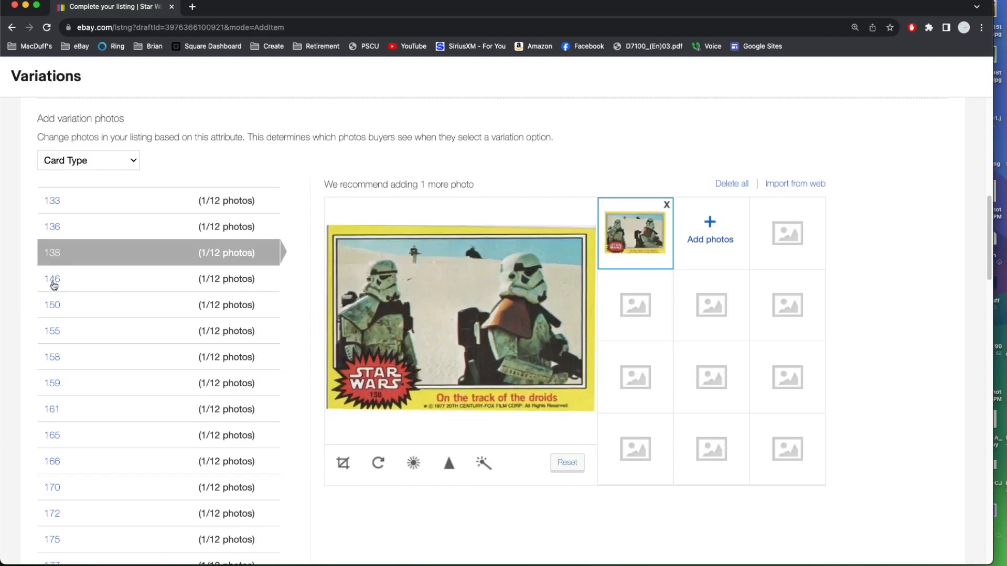
left_click(54, 282)
left_click(53, 305)
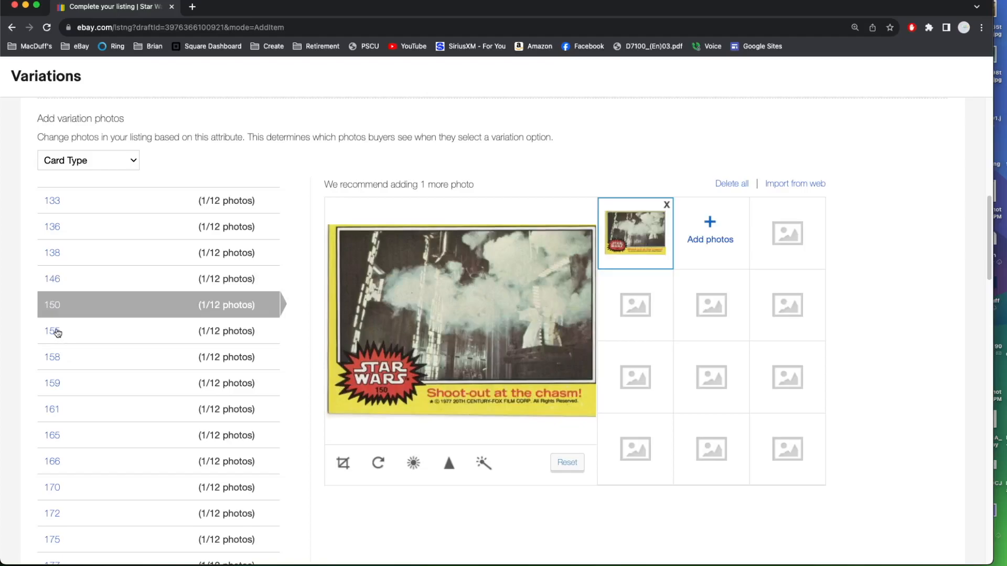
left_click(57, 334)
left_click(61, 359)
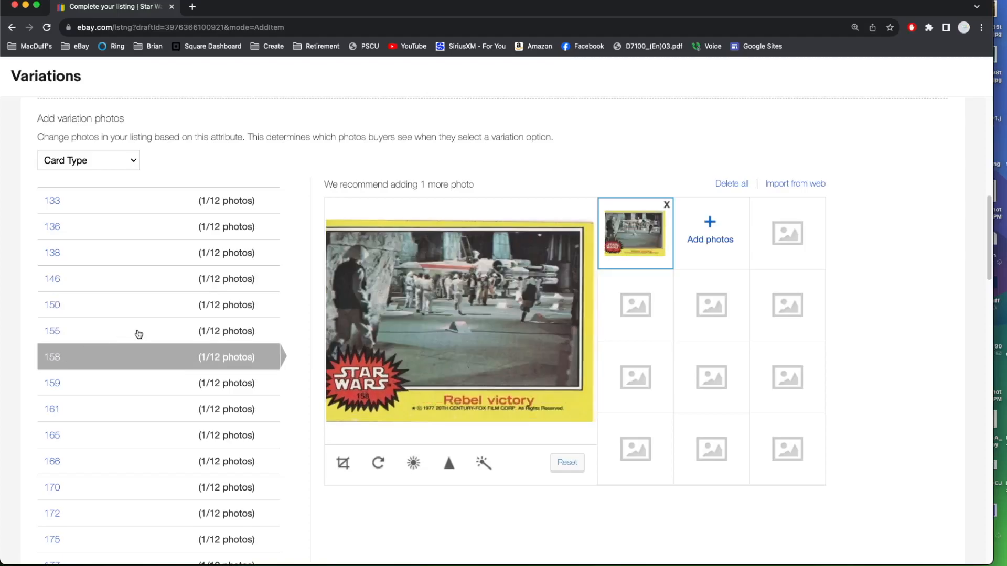
scroll(138, 334, "down", 3)
scroll(138, 334, "down", 2)
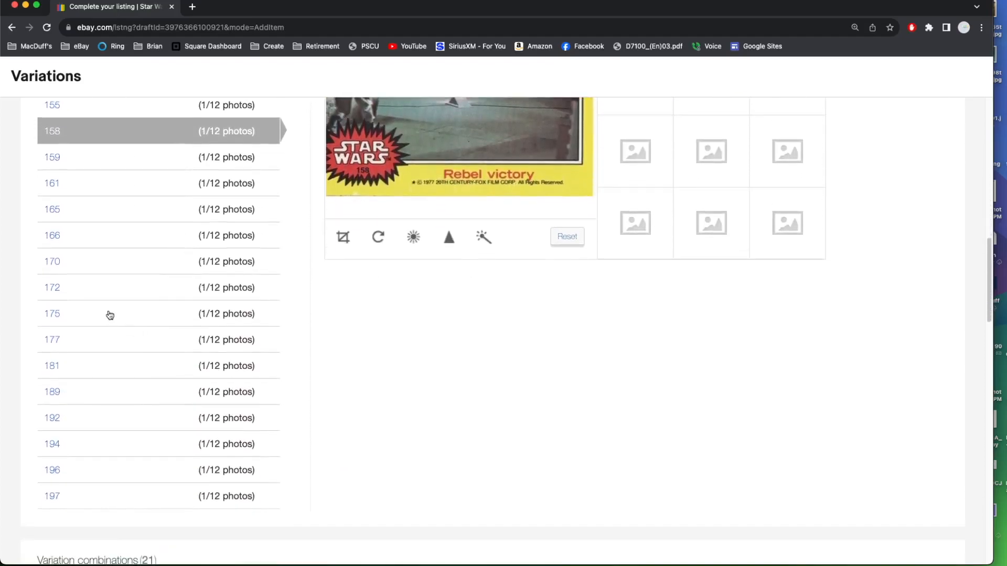
left_click(61, 315)
scroll(142, 323, "up", 3)
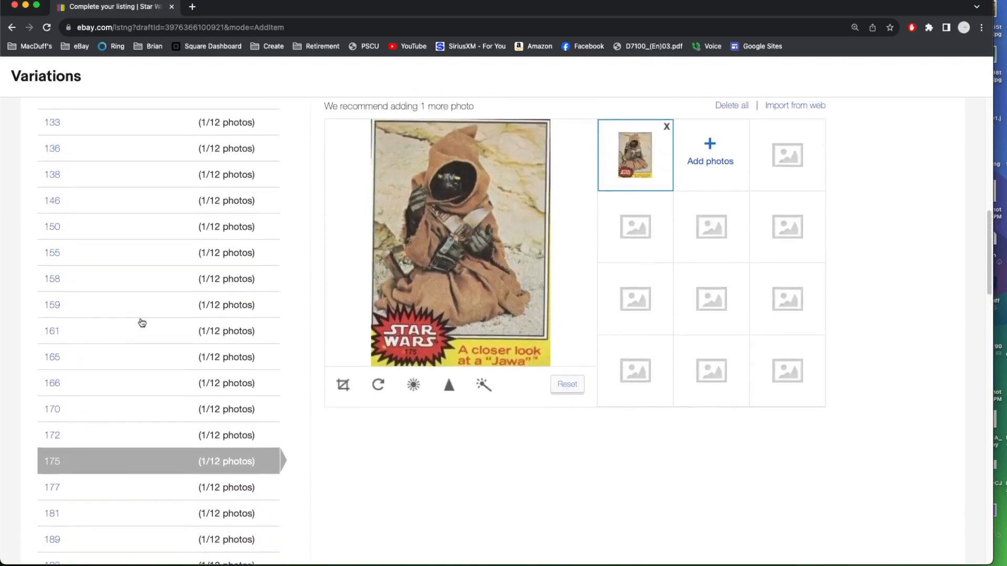
Step: Check the photo assigned to card option 197 at the end of the Card Type list
scroll(142, 322, "down", 5)
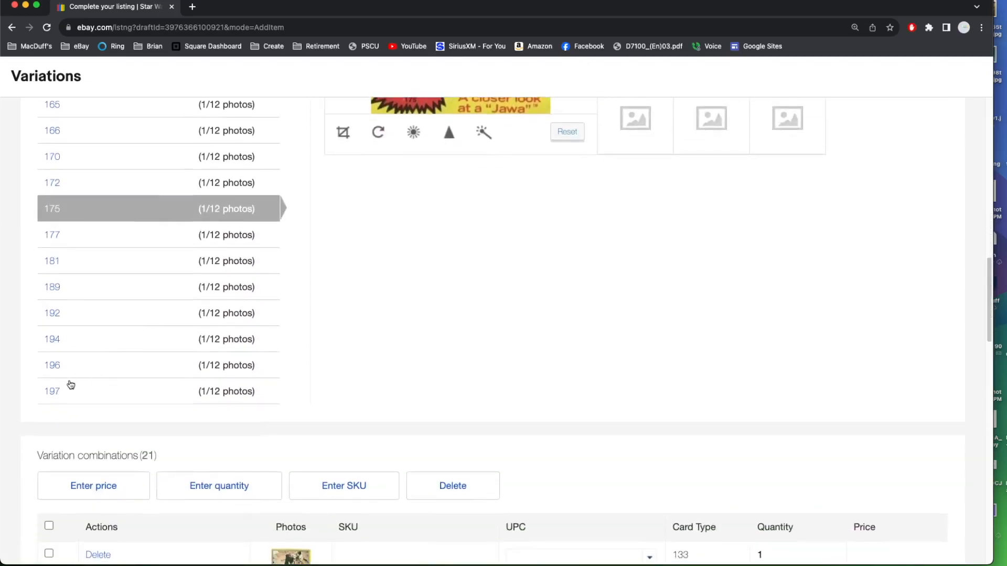
left_click(58, 392)
scroll(124, 355, "up", 3)
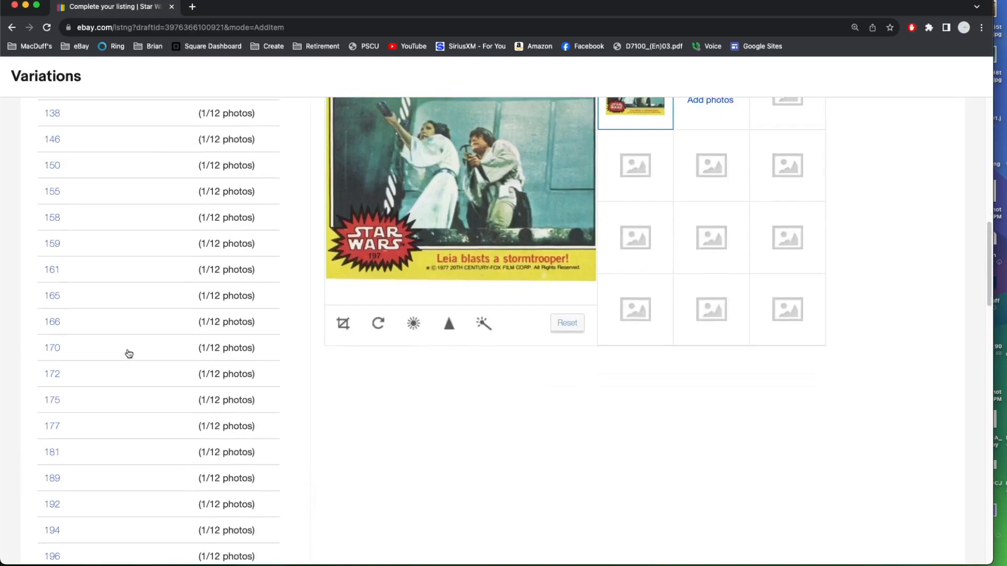
scroll(130, 355, "down", 6)
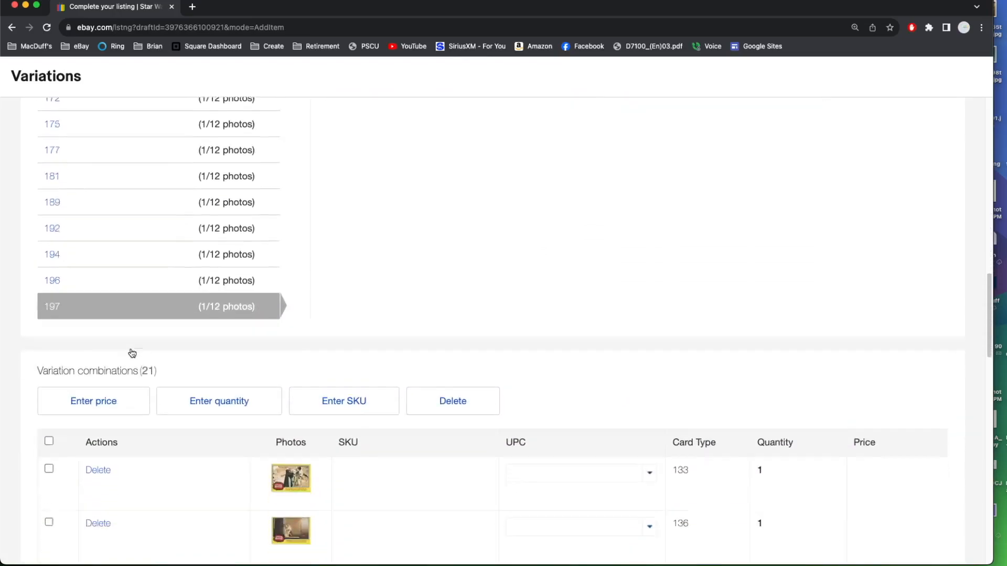
Step: Generate SKUs for all variation combinations at once using the prefix Drawer 1
scroll(132, 352, "down", 4)
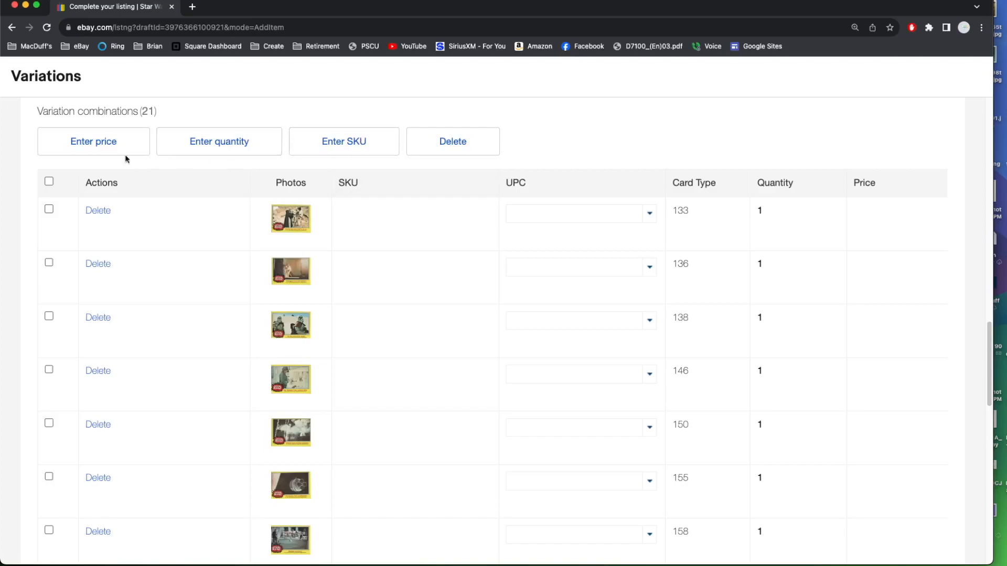
left_click(50, 181)
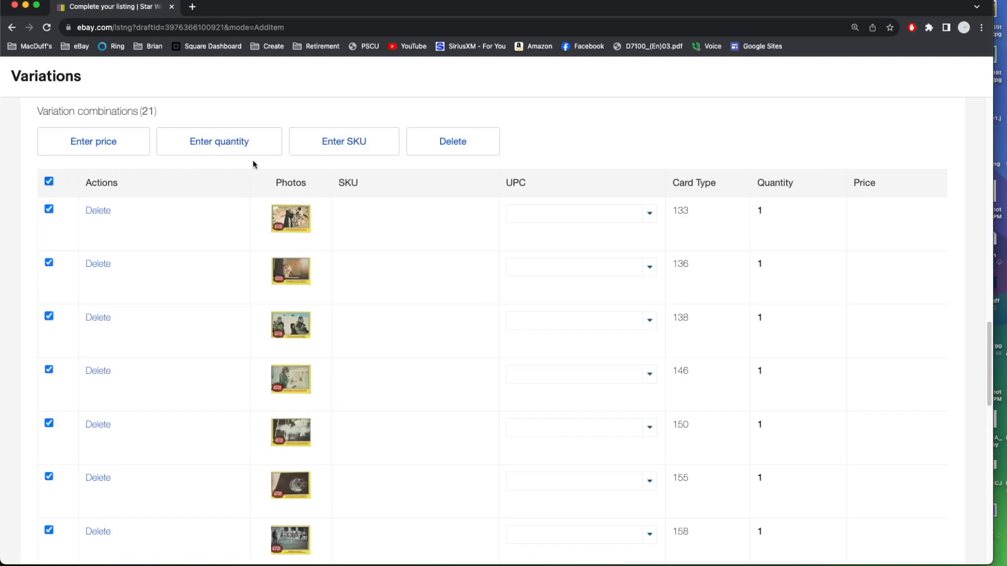
left_click(332, 143)
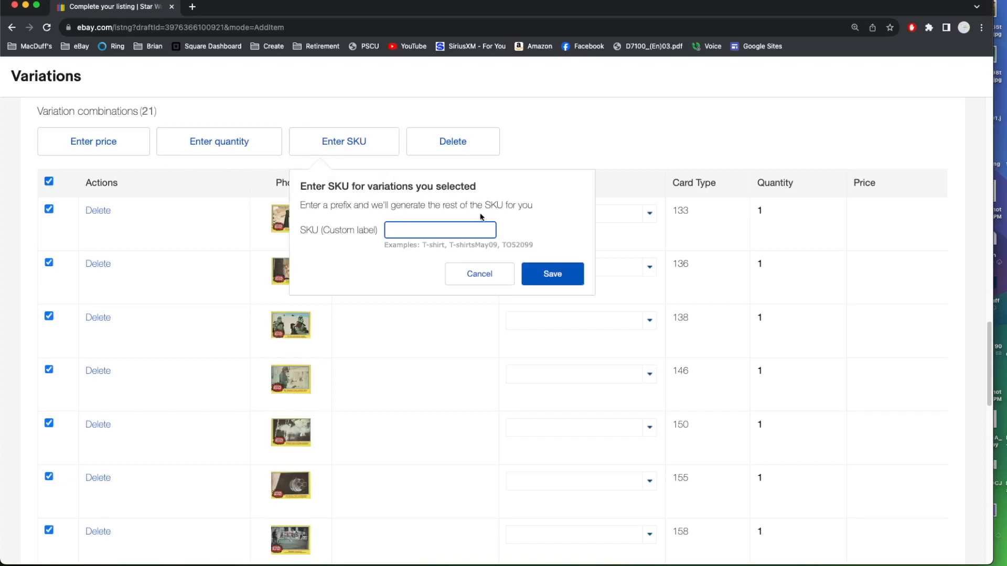
type("Drawer 1")
left_click(576, 276)
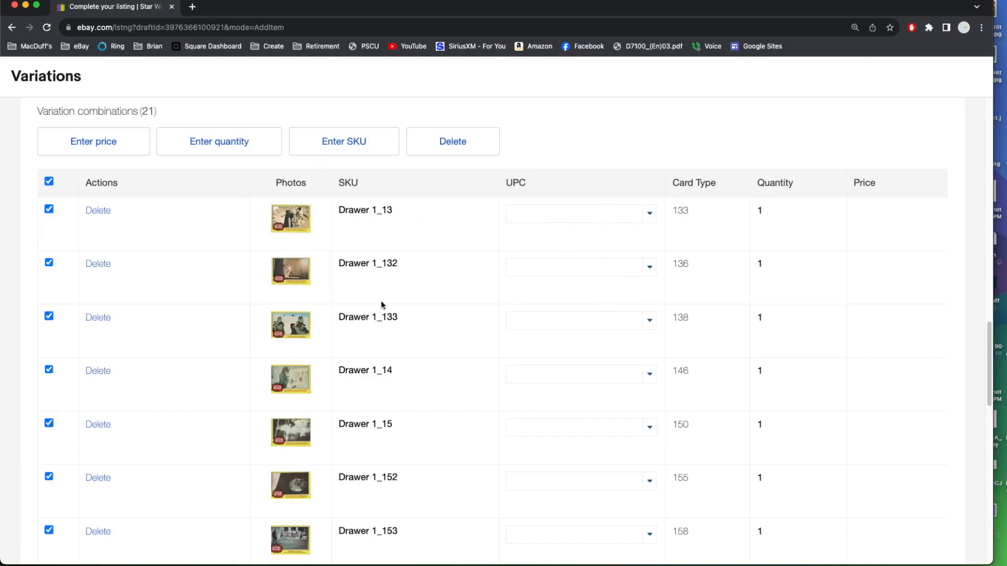
Step: Review the bulk SKU prefix prompt without applying it, and look through the SKUs of the variation combinations
left_click(327, 145)
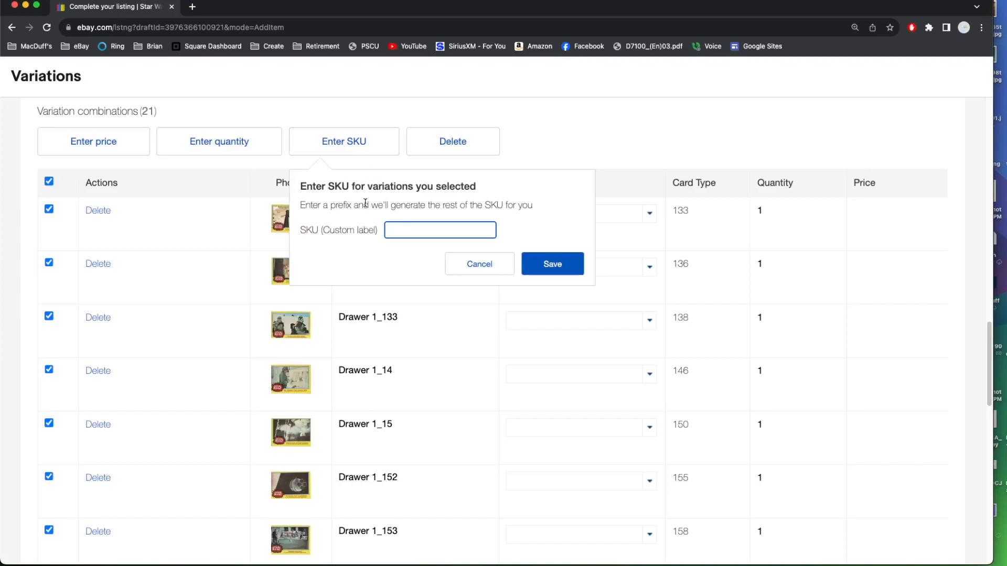
left_click(478, 265)
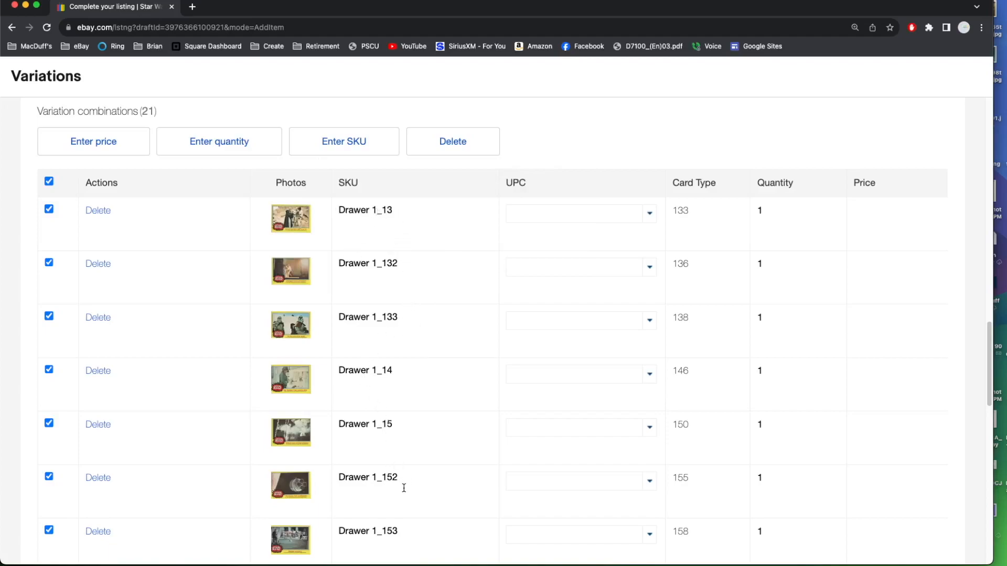
scroll(406, 486, "down", 2)
scroll(406, 487, "down", 4)
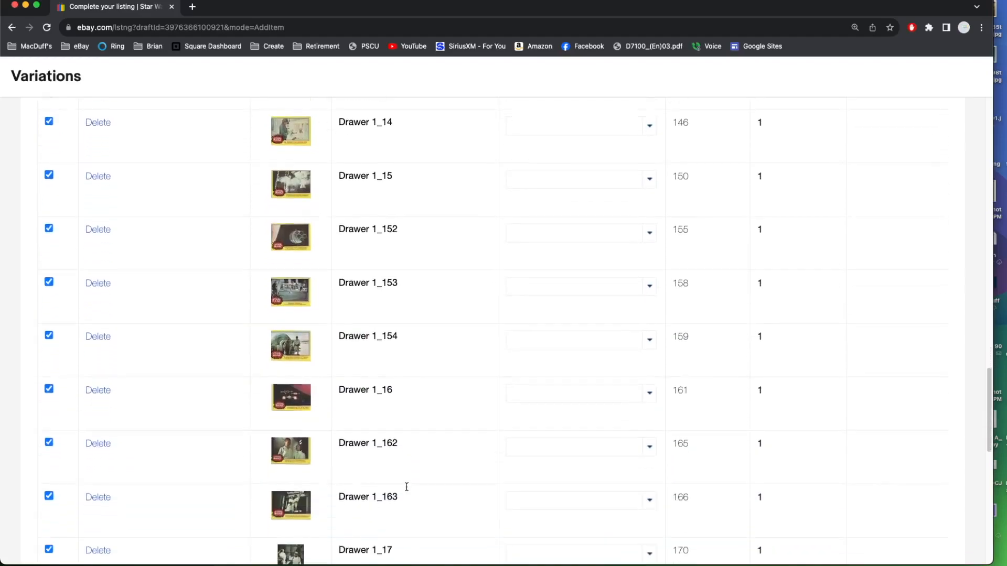
scroll(406, 485, "up", 6)
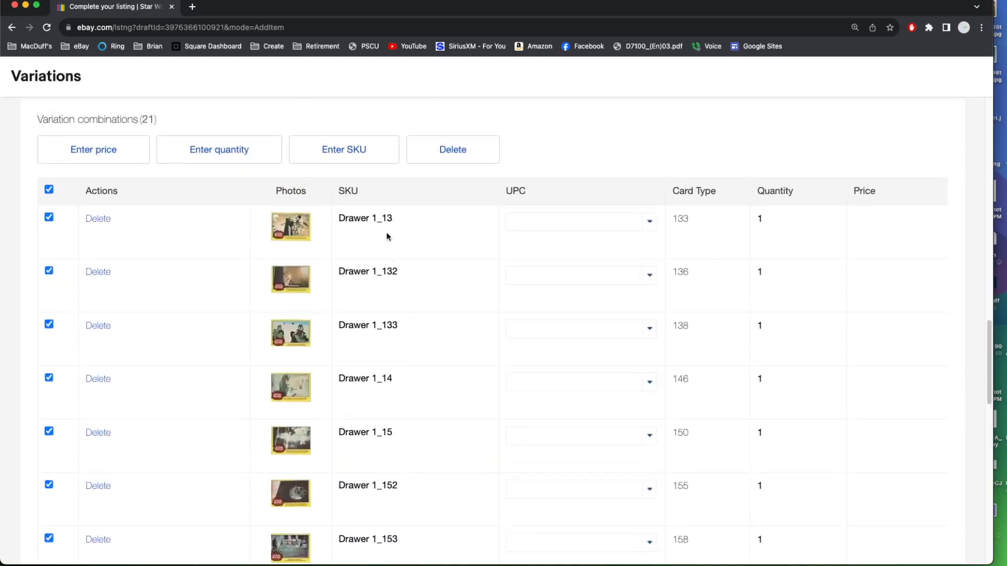
Step: Shorten the SKUs of cards 133 and 136 to Drawer 1 by removing their generated suffixes
left_click(399, 220)
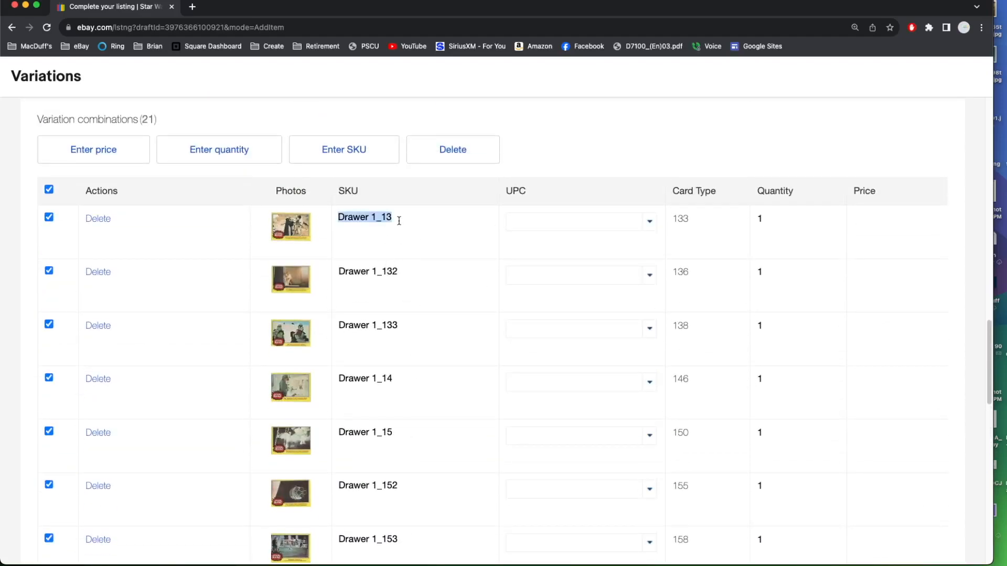
left_click(406, 220)
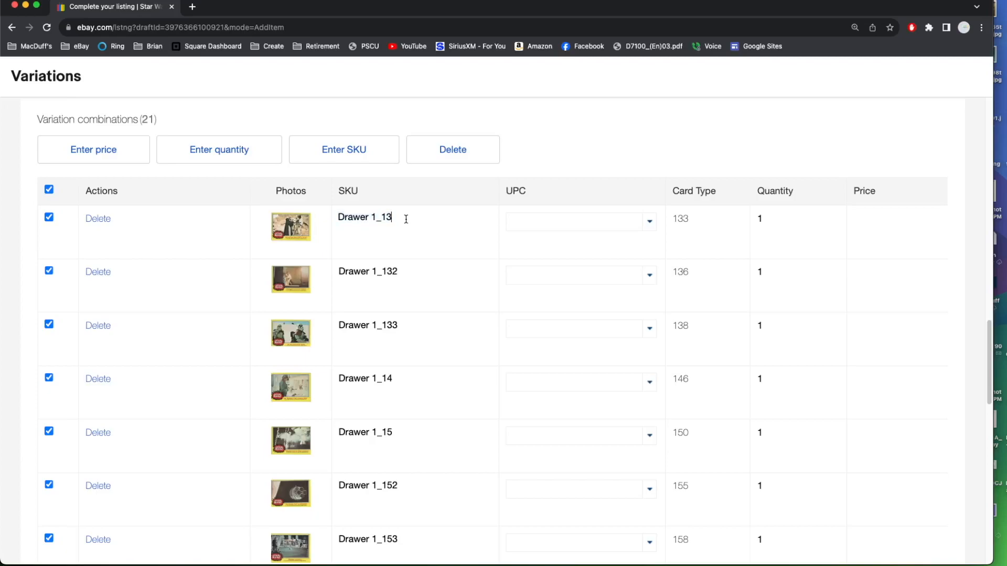
key("BackSpace")
key("BackSpace")
left_click(404, 273)
left_click(404, 273)
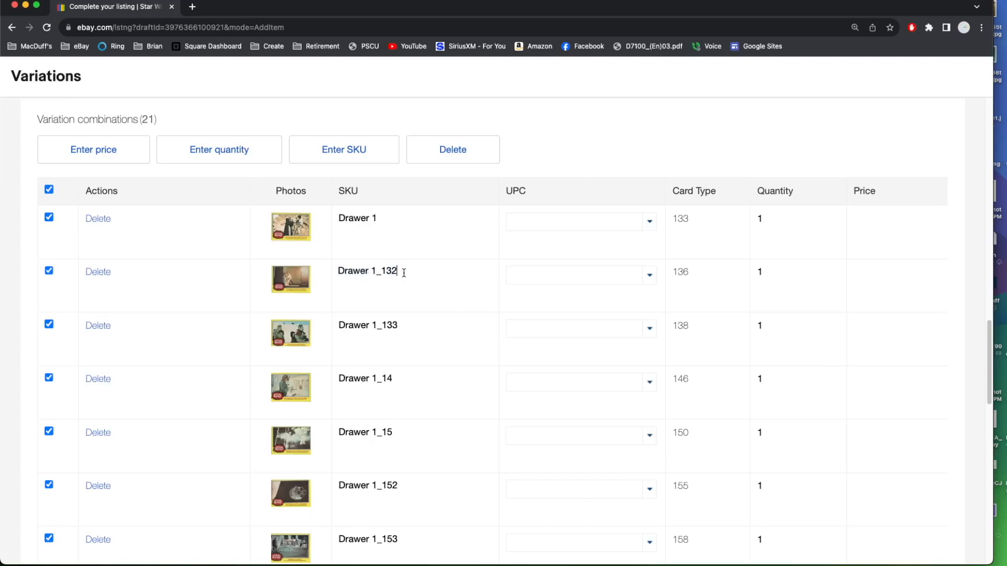
key("BackSpace")
key("BackSpace")
key("BackSpace")
key("BackSpace")
left_click(414, 334)
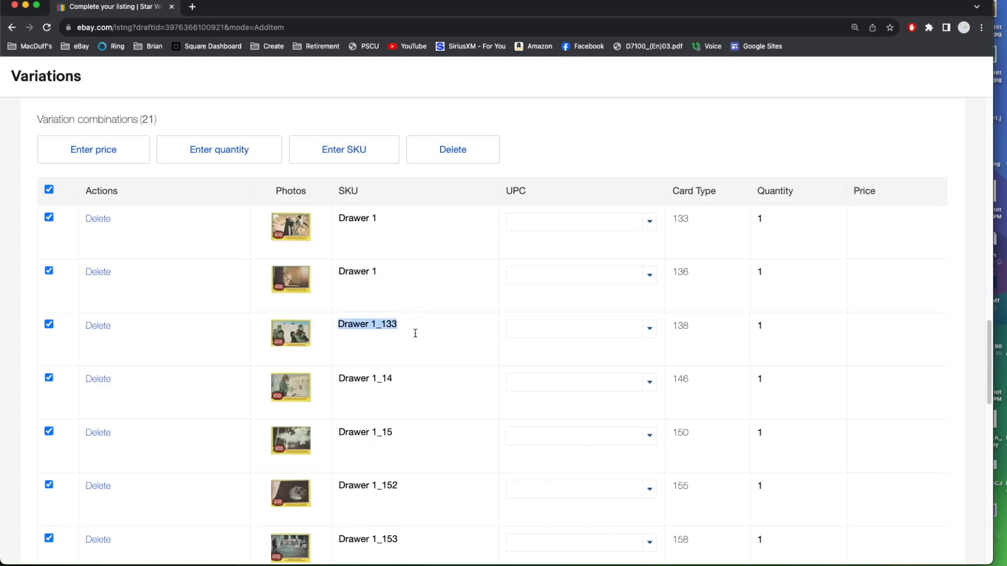
left_click(417, 326)
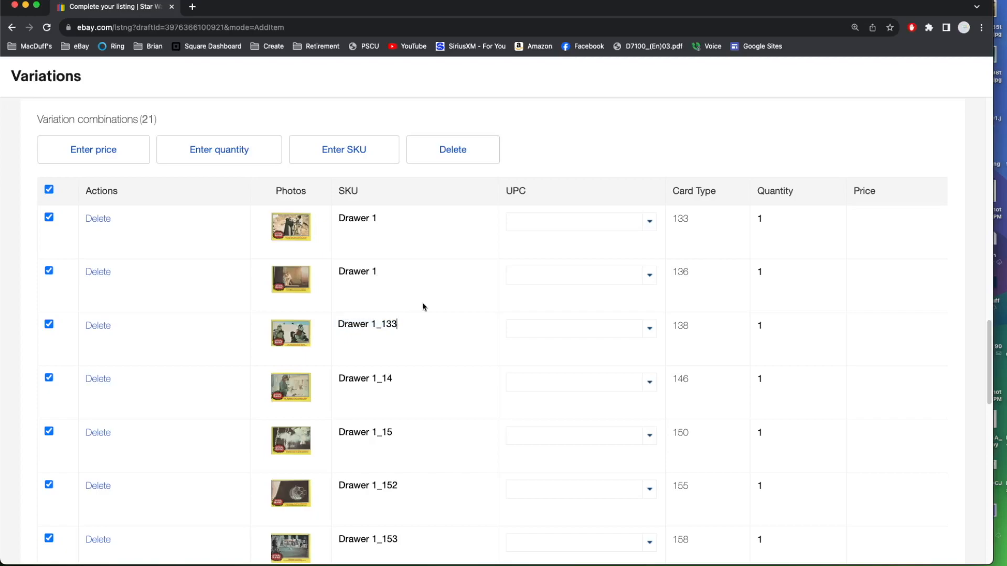
left_click(416, 281)
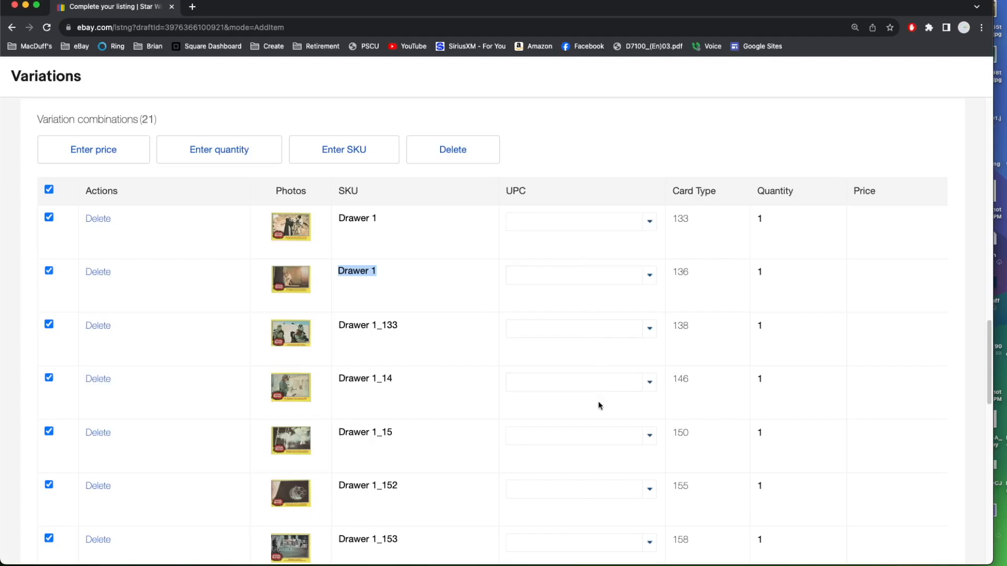
Step: Check the quantity values down the whole list of variation combinations
scroll(603, 402, "down", 5)
scroll(603, 403, "up", 5)
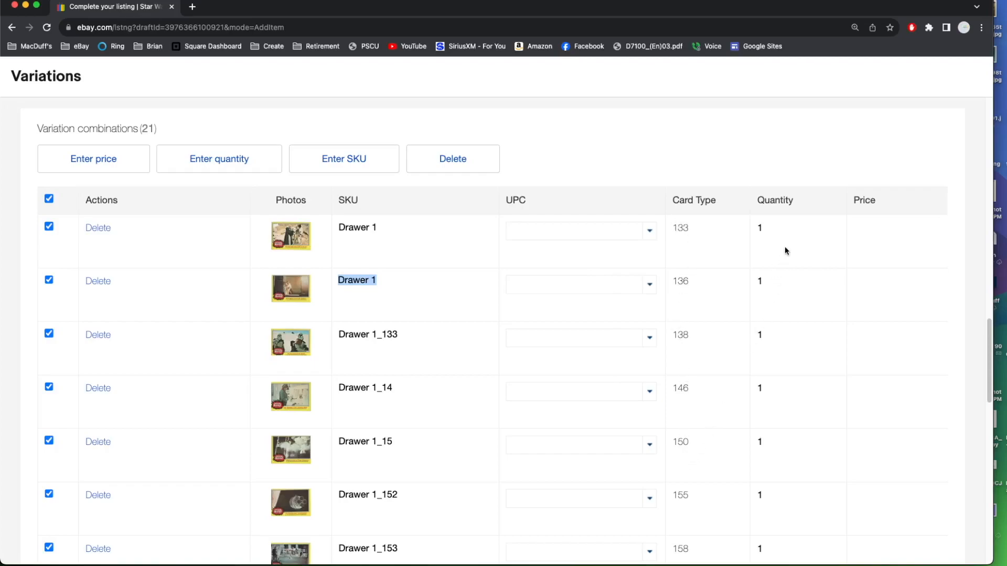
scroll(782, 281, "down", 3)
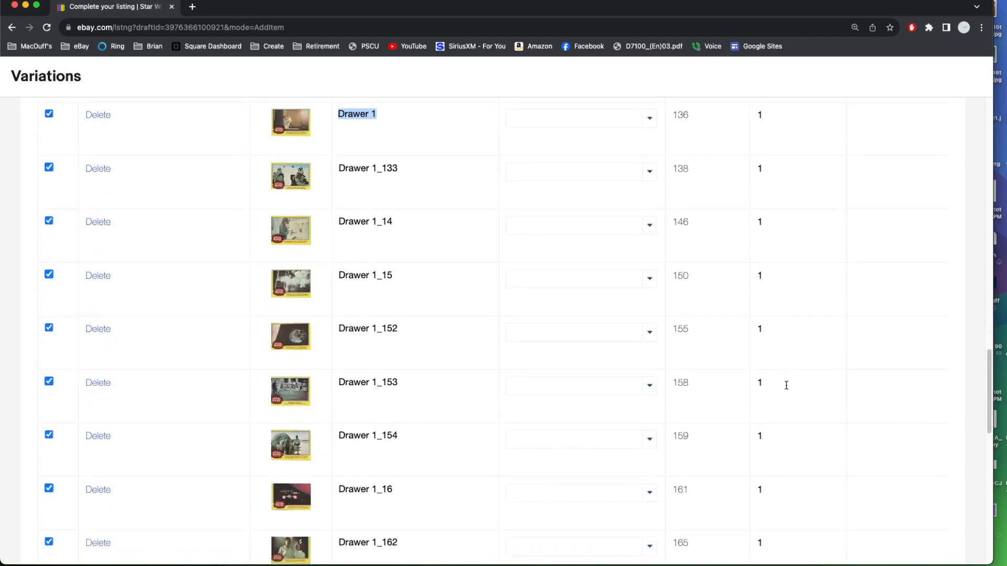
scroll(787, 427, "down", 8)
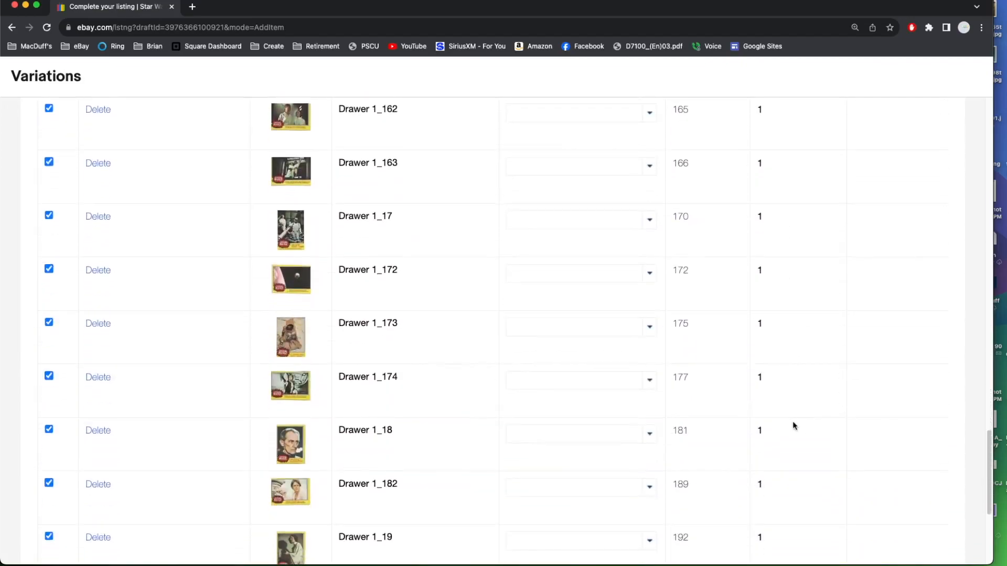
double_click(765, 382)
scroll(797, 386, "up", 12)
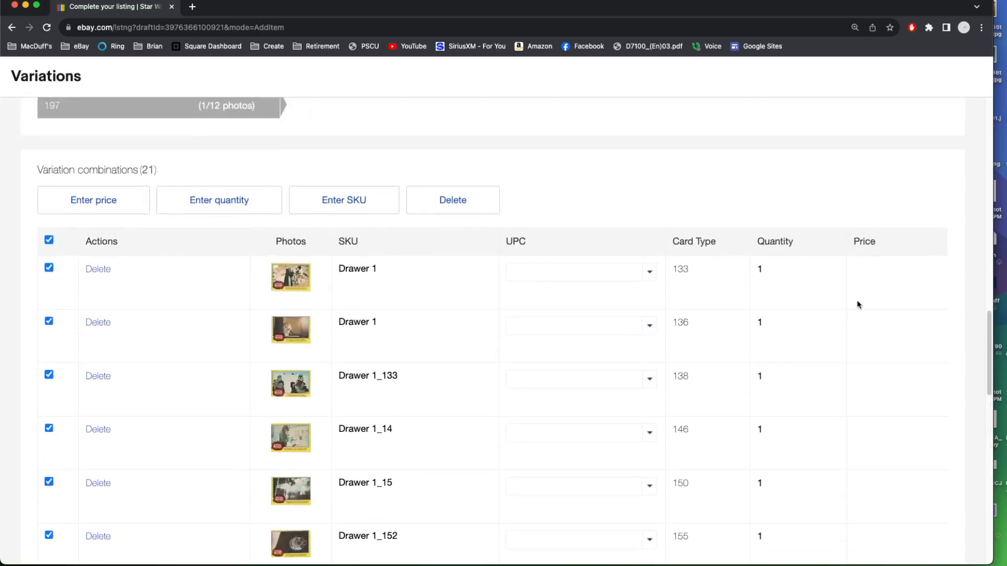
Step: Set the price of all selected variation combinations to 8 in bulk
left_click(888, 285)
left_click(49, 241)
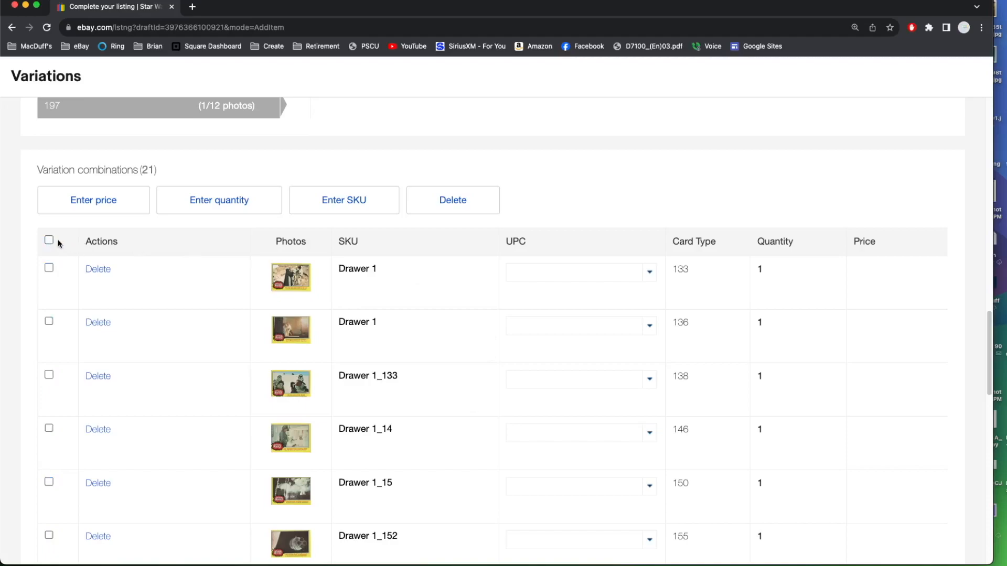
left_click(49, 241)
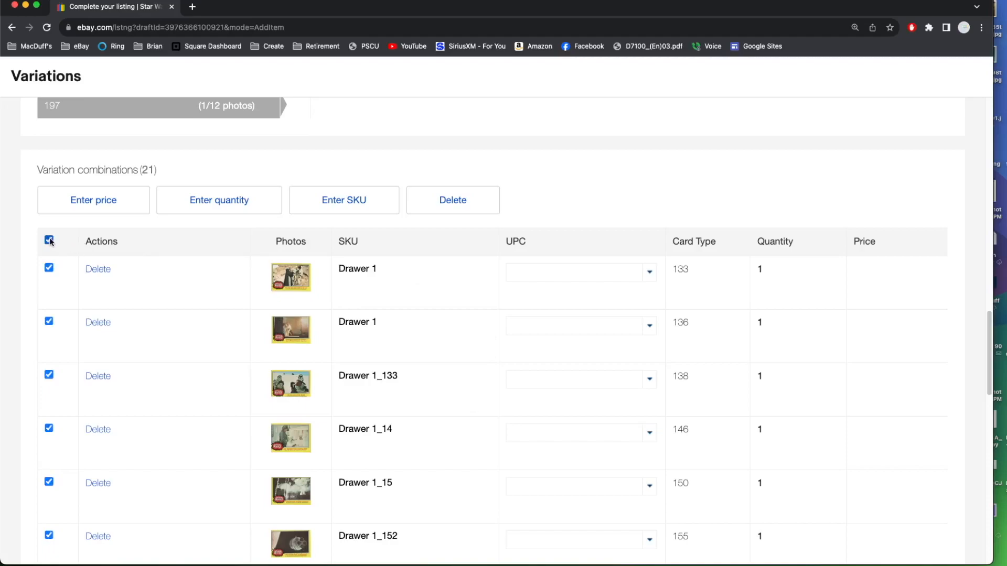
left_click(101, 204)
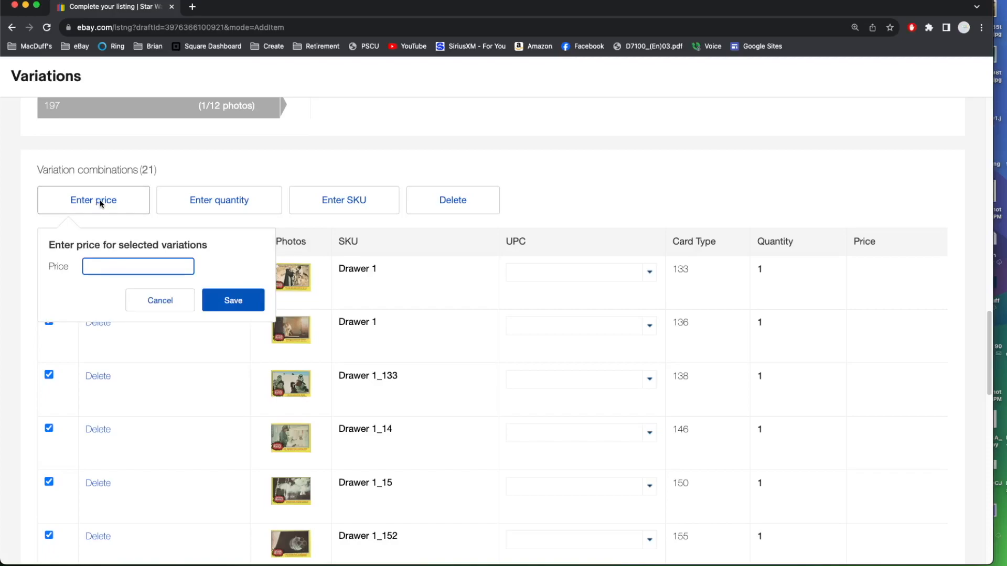
type("8")
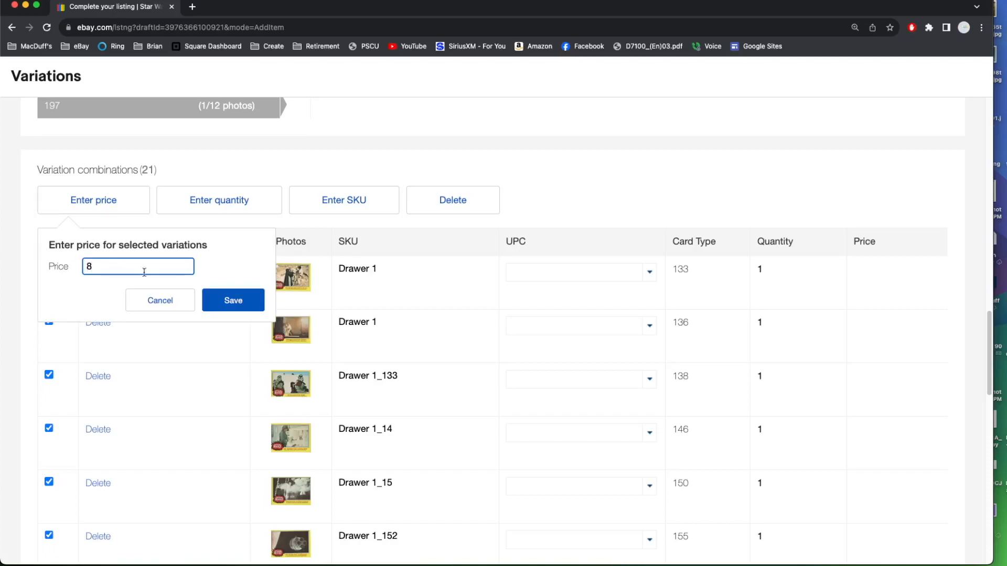
left_click(240, 301)
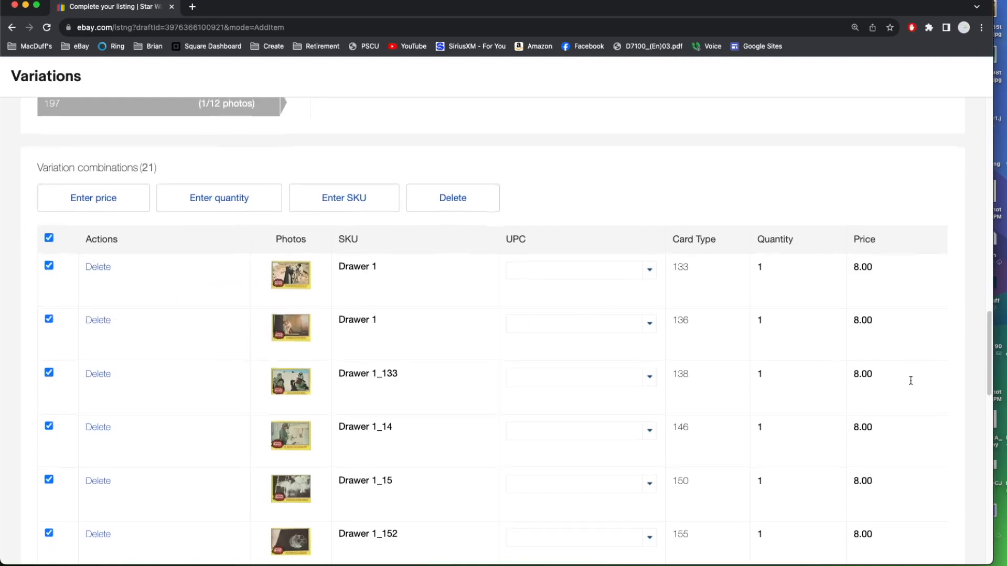
Step: Look over the prices down to card 197, then save the variations and return to the main listing form
scroll(919, 365, "down", 8)
scroll(911, 380, "down", 10)
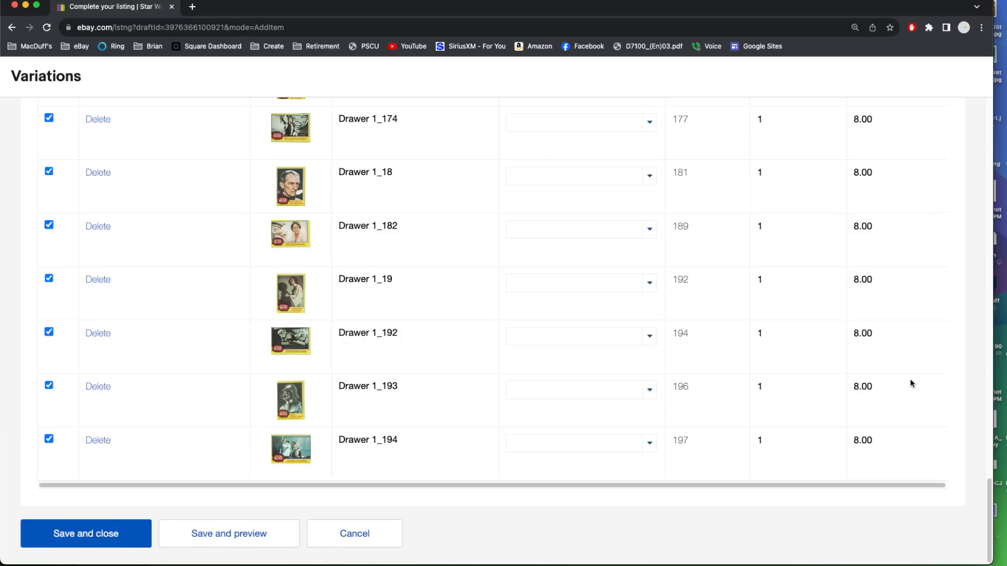
left_click(84, 535)
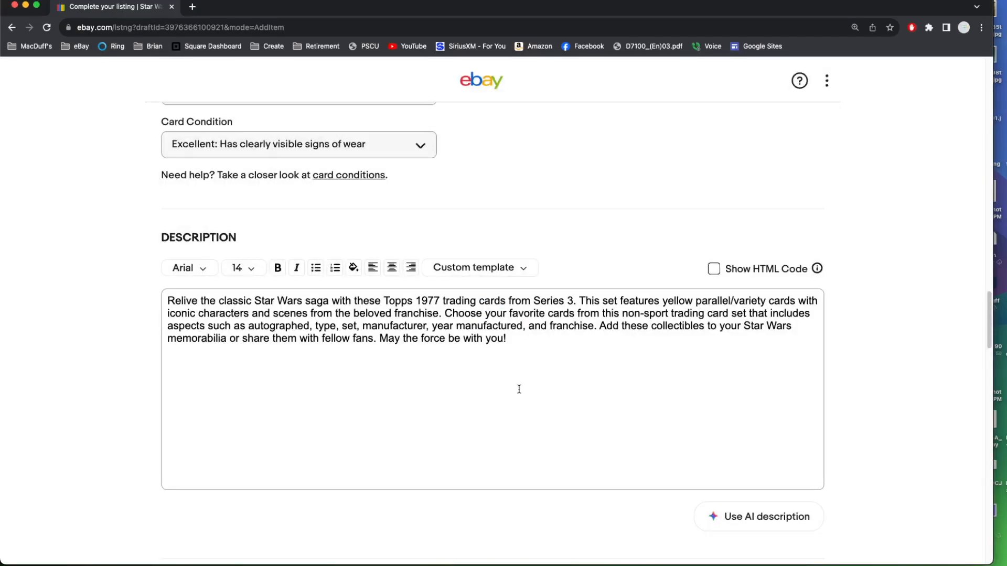
Step: Review the listing's volume pricing discounts, the Buy 2 and save choices, and the shipping policy and package details
scroll(851, 362, "down", 5)
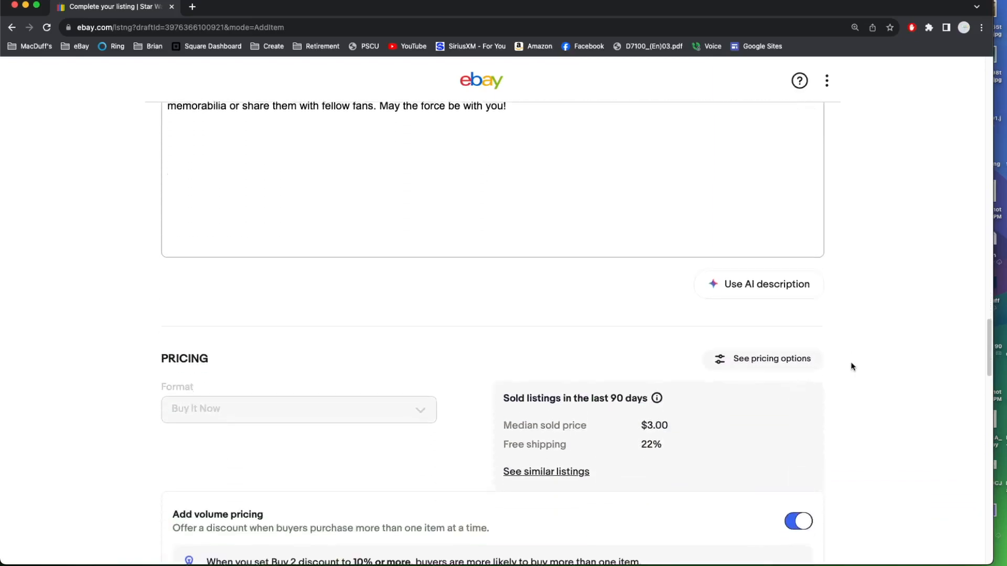
scroll(851, 362, "down", 3)
scroll(850, 362, "down", 1)
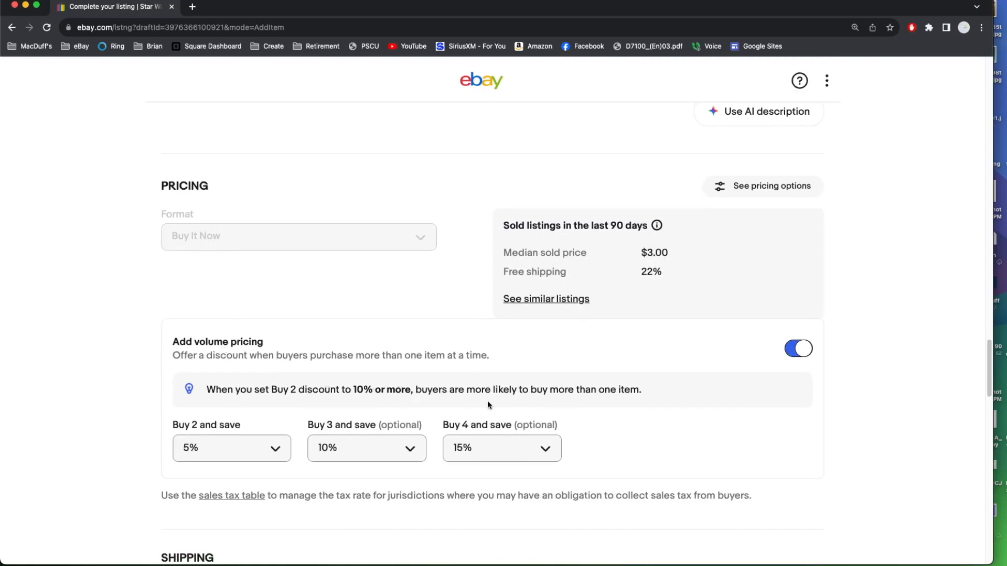
scroll(253, 407, "down", 5)
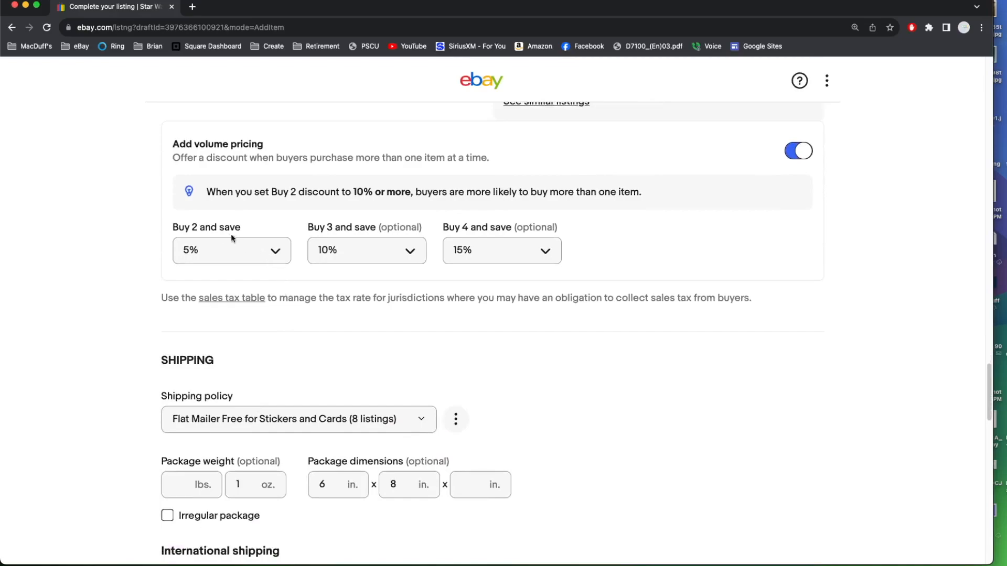
left_click(275, 252)
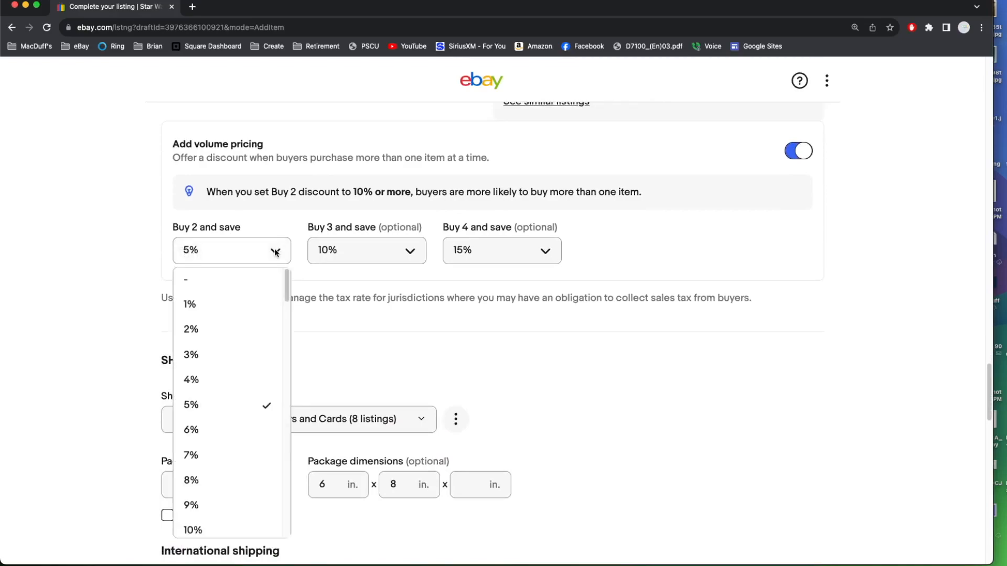
left_click(275, 252)
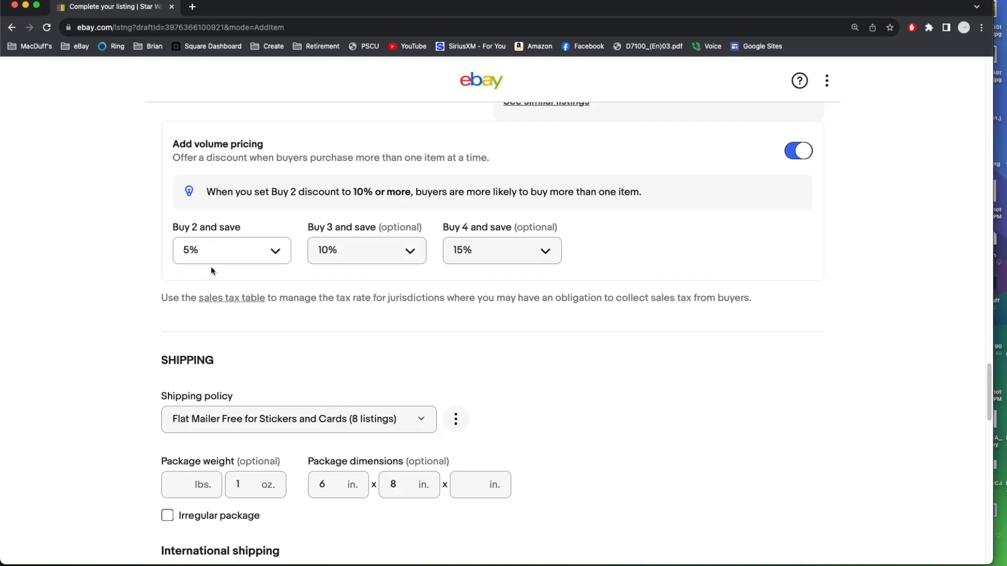
scroll(643, 395, "down", 3)
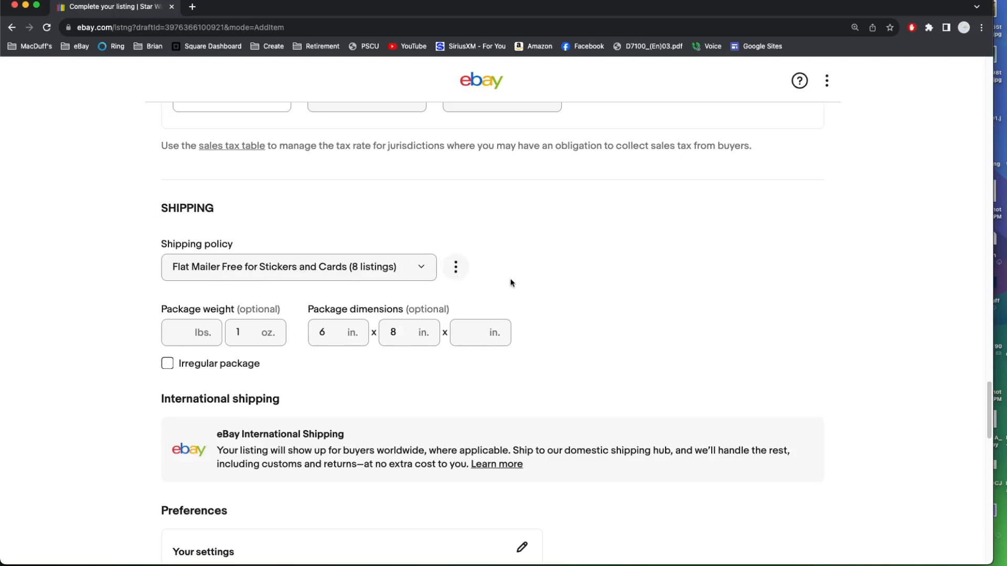
scroll(528, 263, "down", 2)
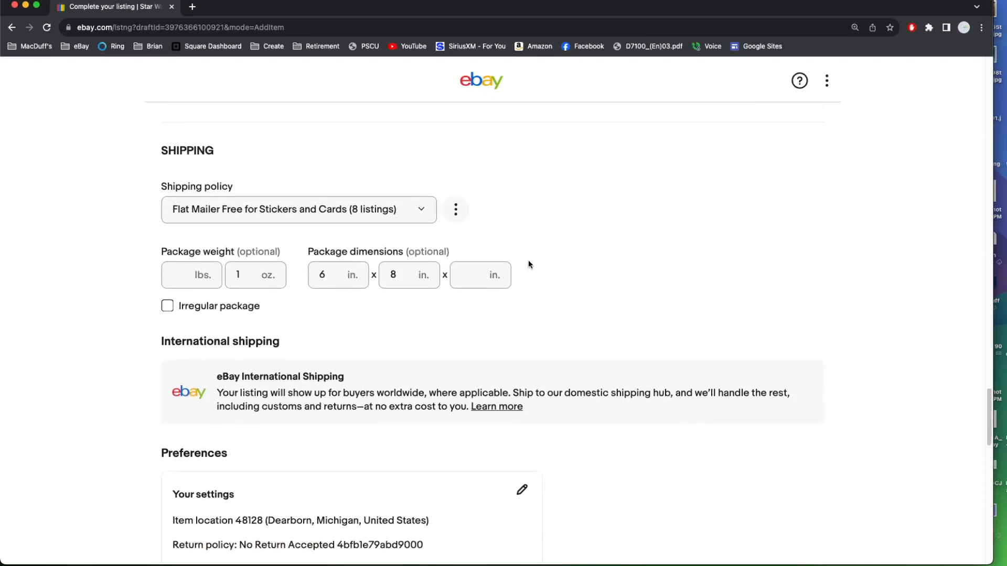
Step: Look over the remaining shipping, promoted listing, payment and charity settings, and save the listing for later as a draft
scroll(578, 268, "down", 2)
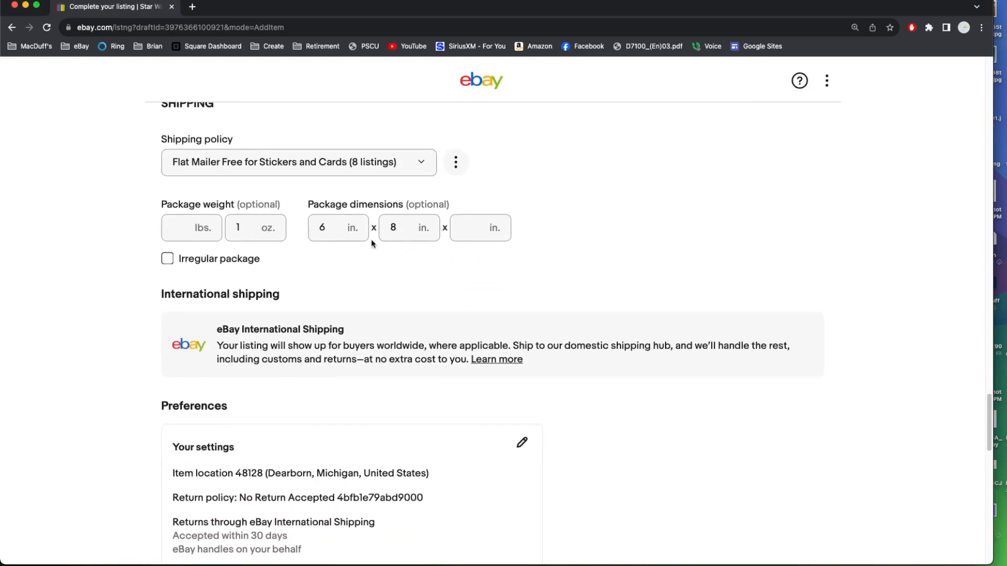
scroll(623, 338, "down", 10)
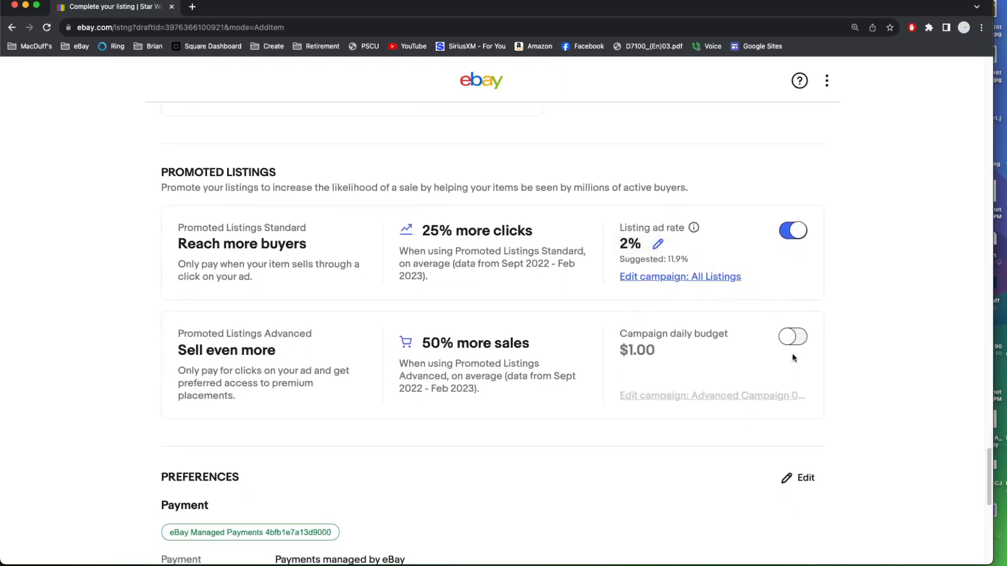
scroll(792, 356, "down", 2)
scroll(793, 359, "down", 6)
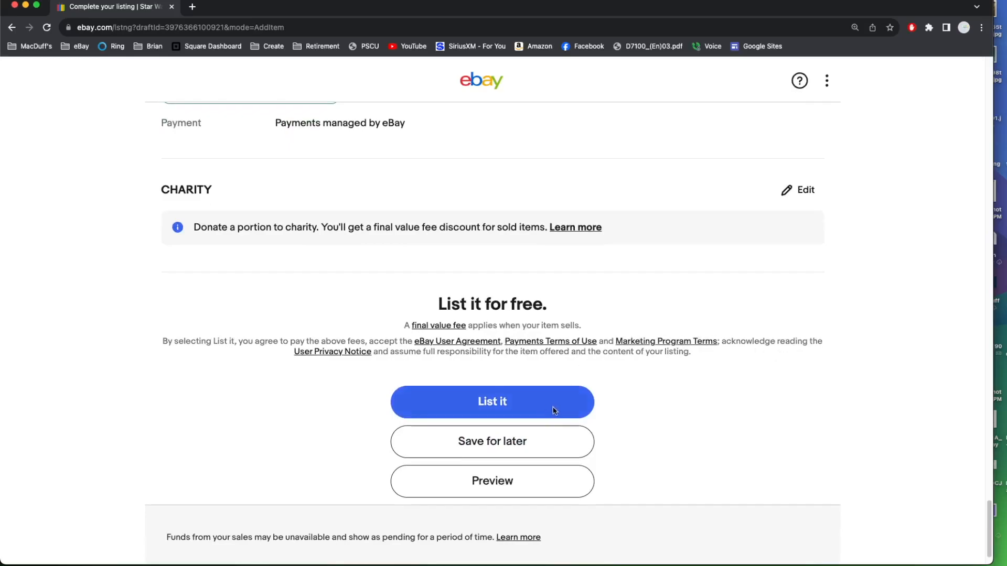
left_click(509, 442)
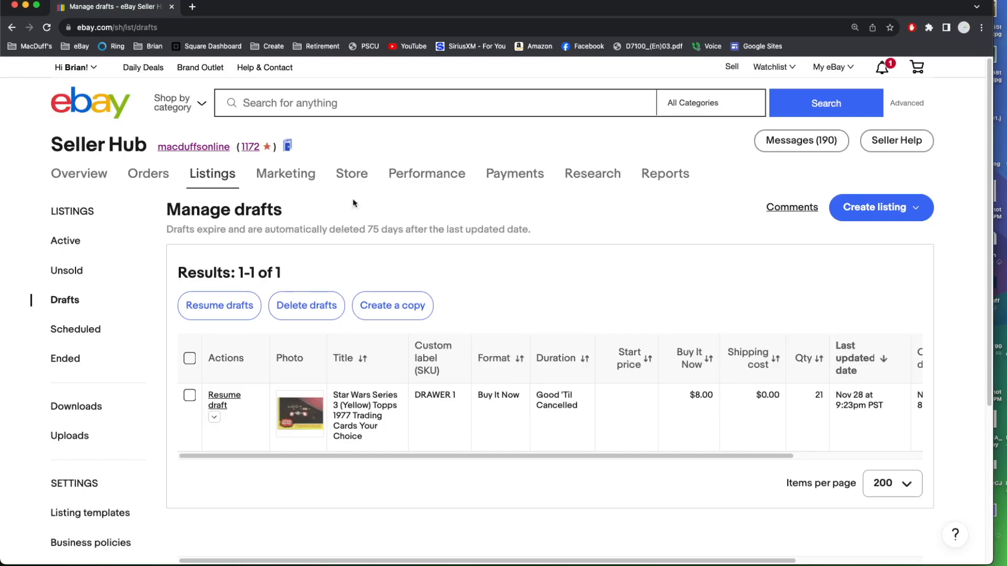
Step: Go to the active listings in Seller Hub and search them for item titles containing "card"
left_click(211, 180)
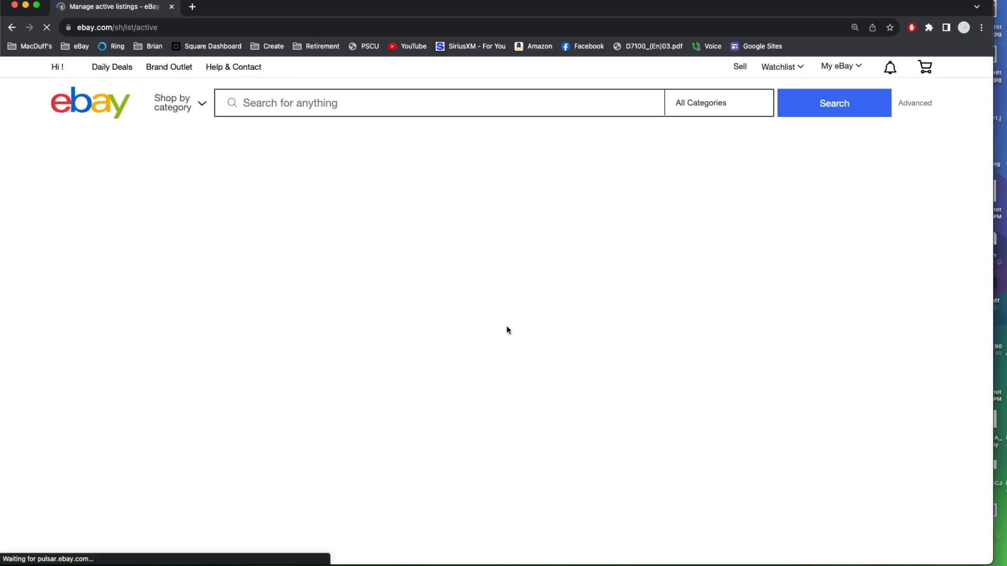
scroll(507, 330, "down", 5)
scroll(507, 330, "down", 2)
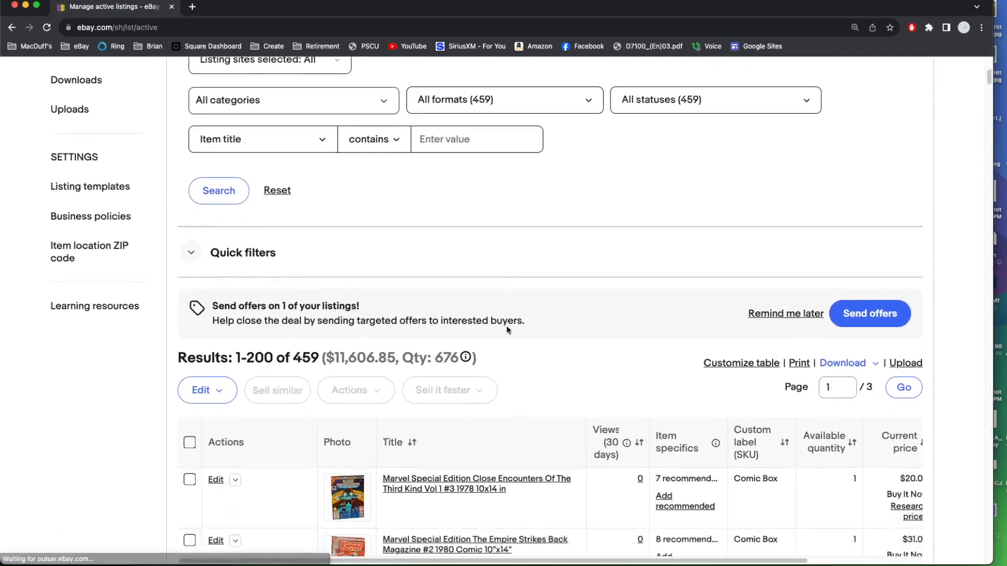
scroll(507, 330, "up", 4)
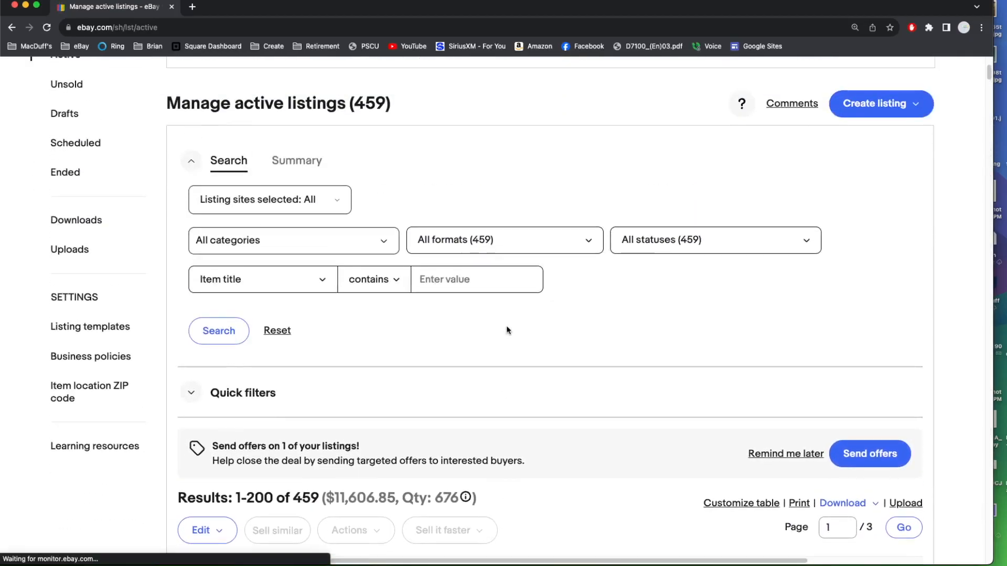
left_click(455, 273)
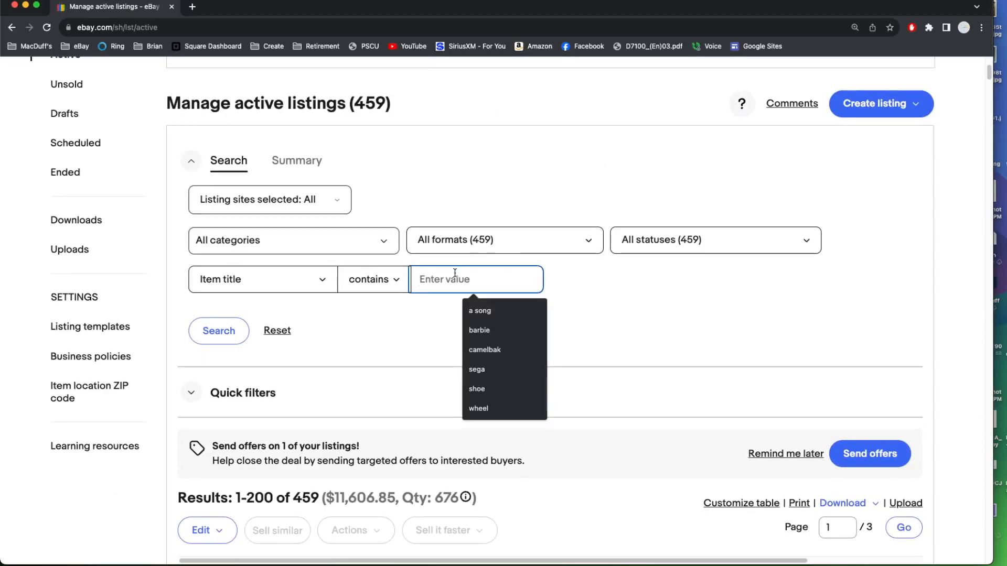
type("card")
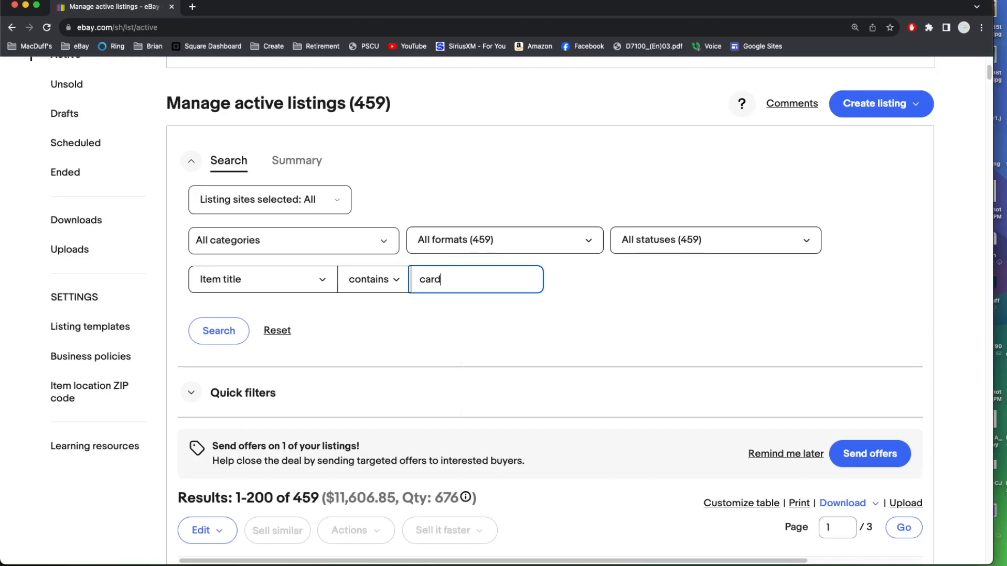
key("Return")
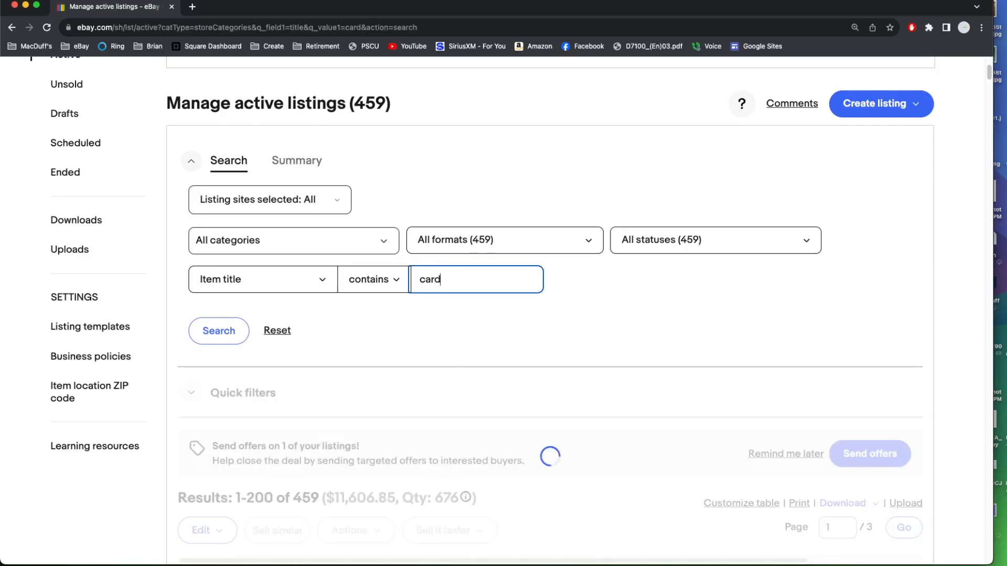
Step: Open the live listing "1977 TOPPS STAR WARS Green Cards Your Choice" from the filtered listings
scroll(588, 359, "down", 4)
scroll(587, 361, "down", 3)
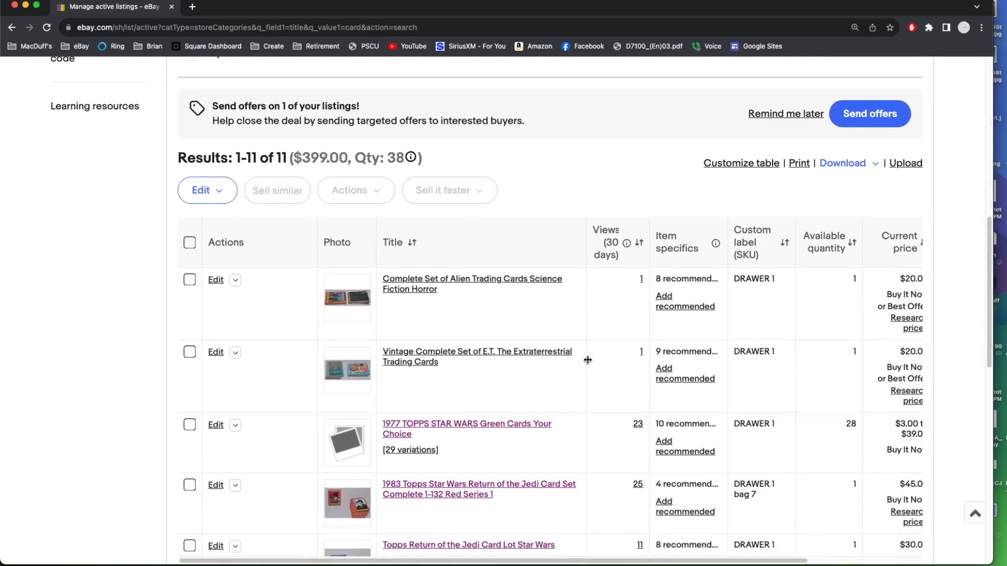
scroll(588, 360, "down", 1)
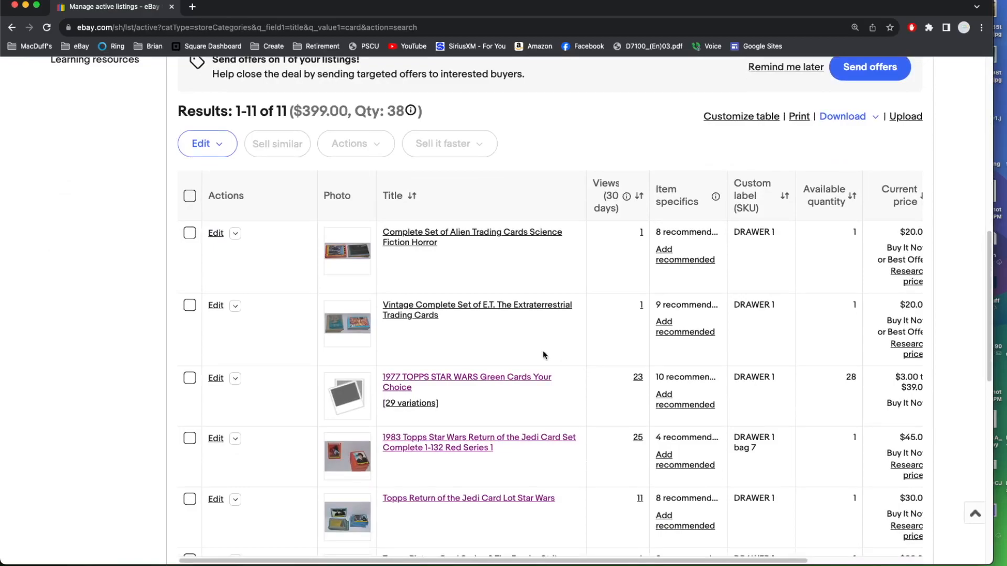
left_click(446, 380)
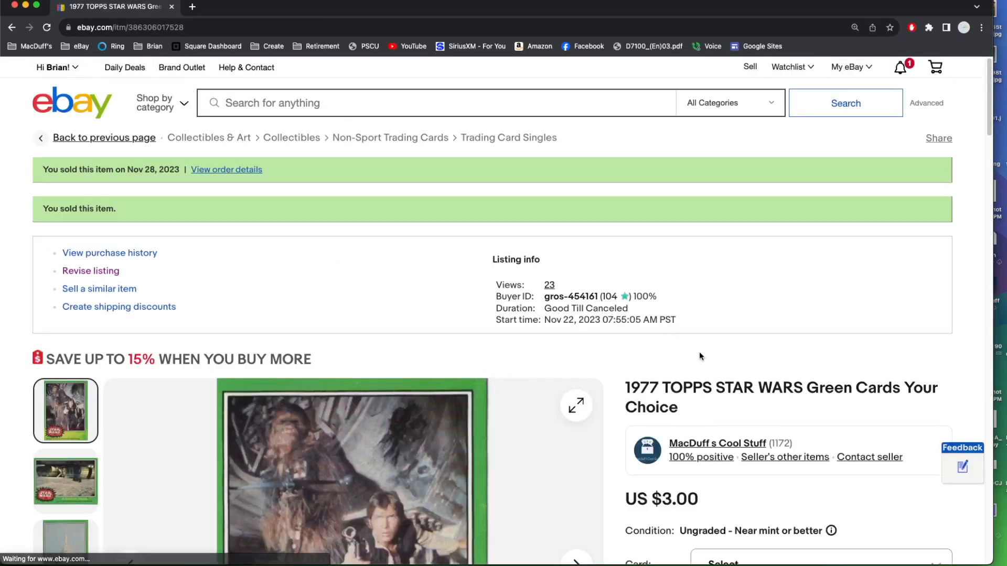
Step: Look through the card variations offered in the green cards listing and select card 235
scroll(681, 365, "down", 4)
scroll(684, 367, "down", 2)
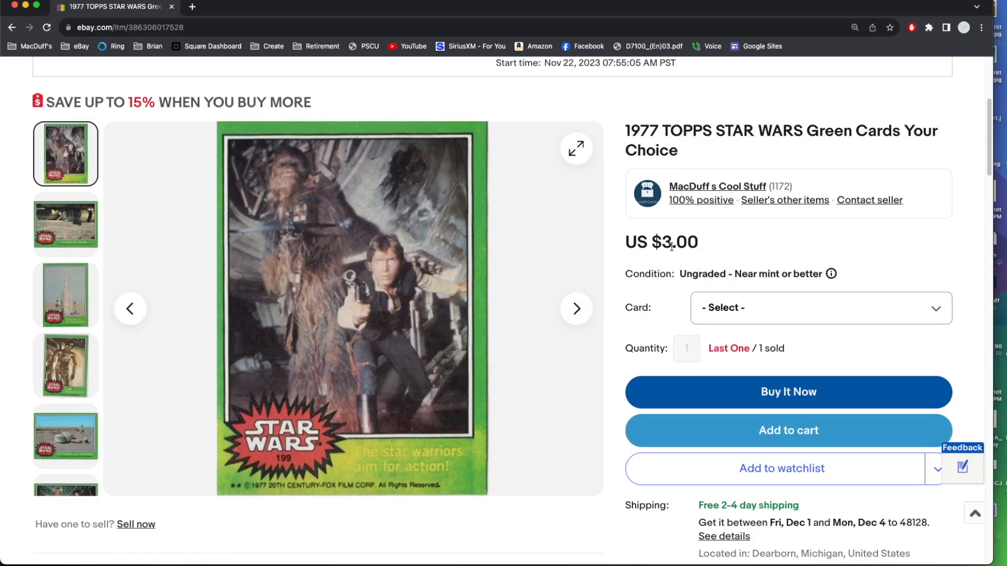
left_click(733, 313)
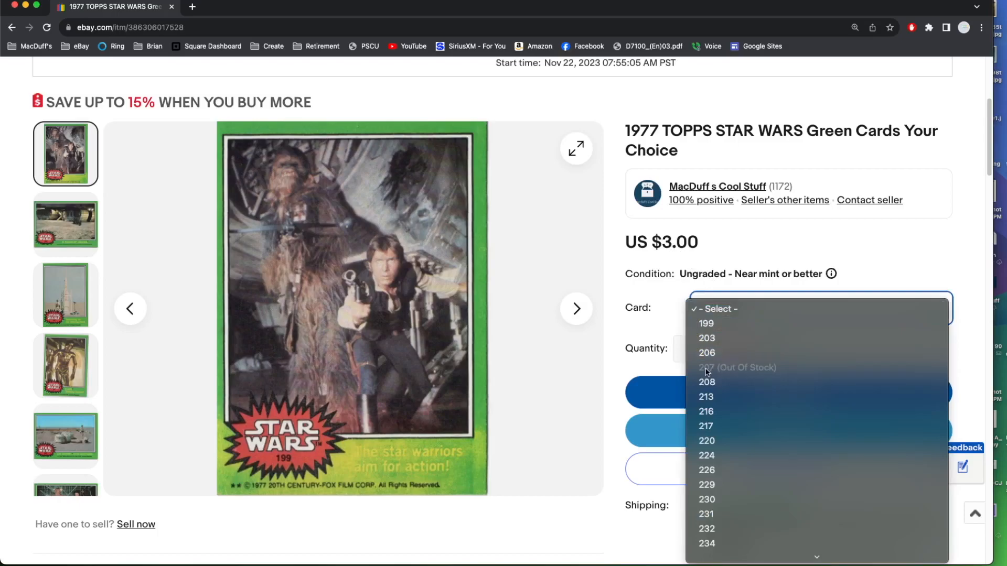
scroll(825, 459, "down", 1)
scroll(822, 454, "down", 3)
left_click(708, 383)
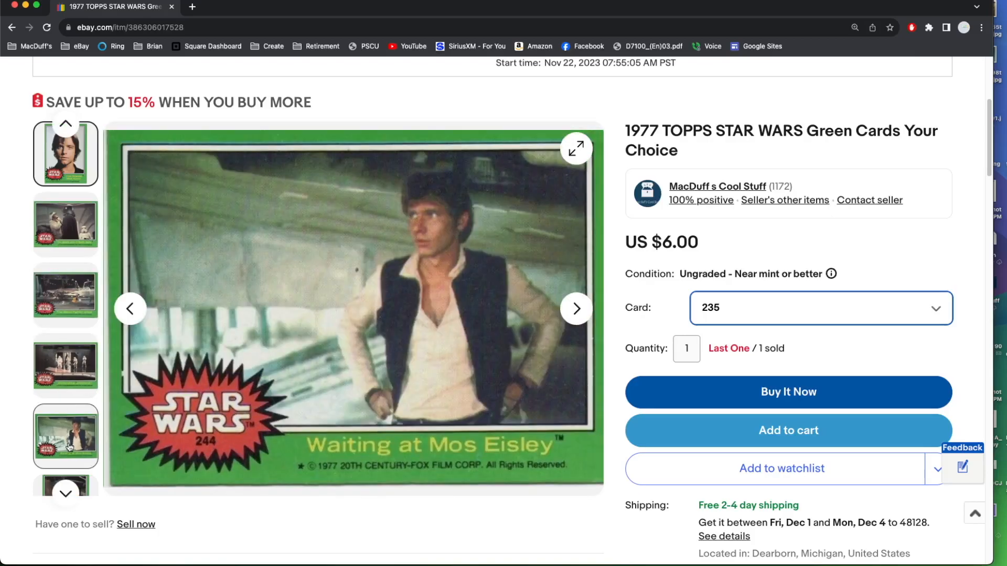
Step: Browse the listing's photo gallery of individual green cards through to the last photo and back up to the C-3PO card
scroll(70, 449, "down", 3)
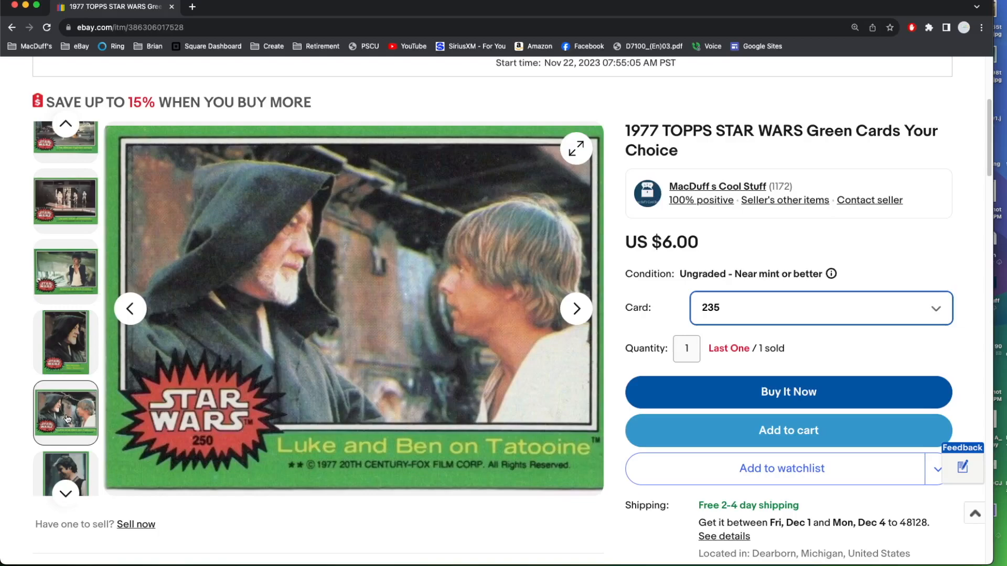
scroll(67, 417, "down", 3)
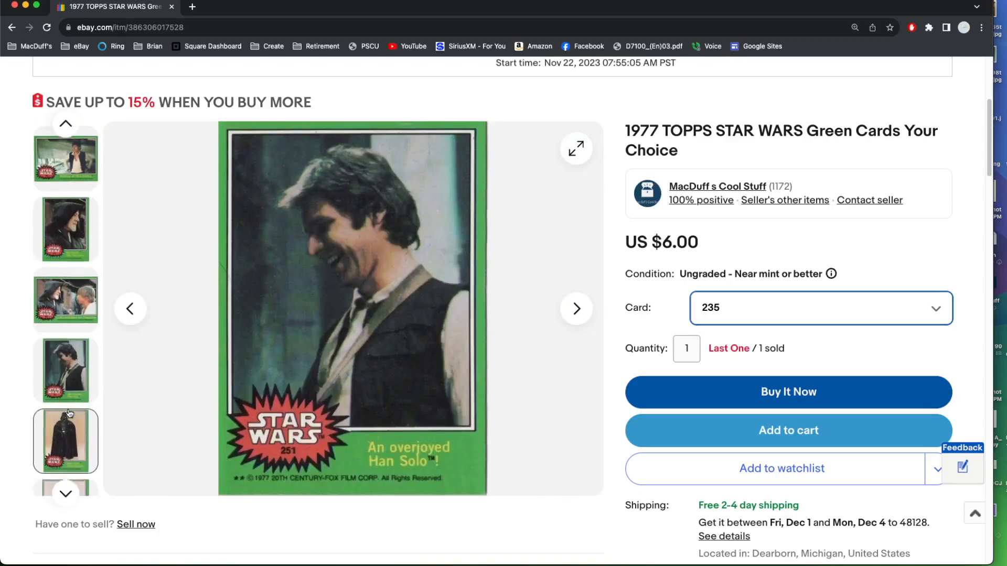
scroll(72, 411, "down", 4)
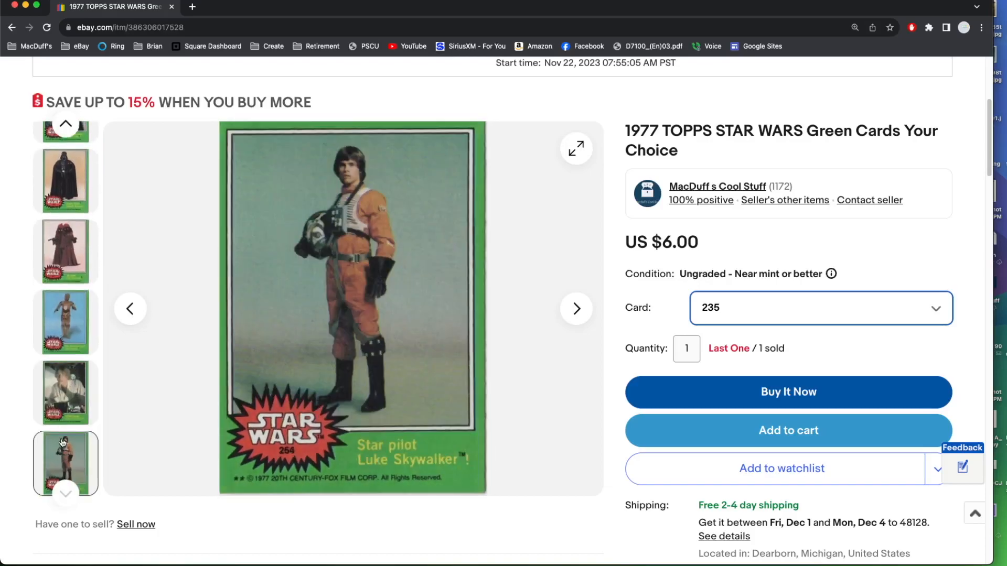
scroll(63, 390, "up", 3)
scroll(63, 389, "up", 15)
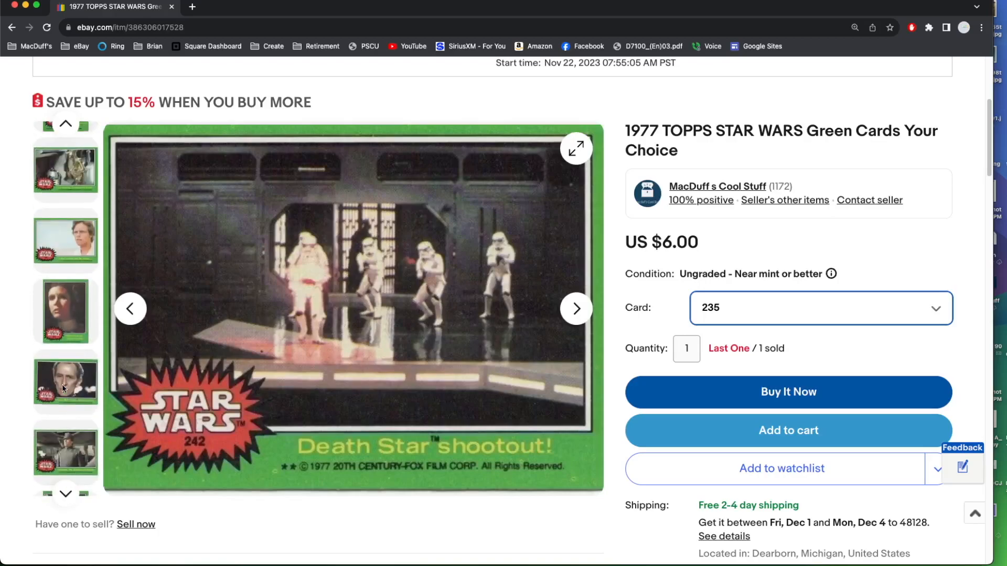
scroll(62, 385, "down", 1)
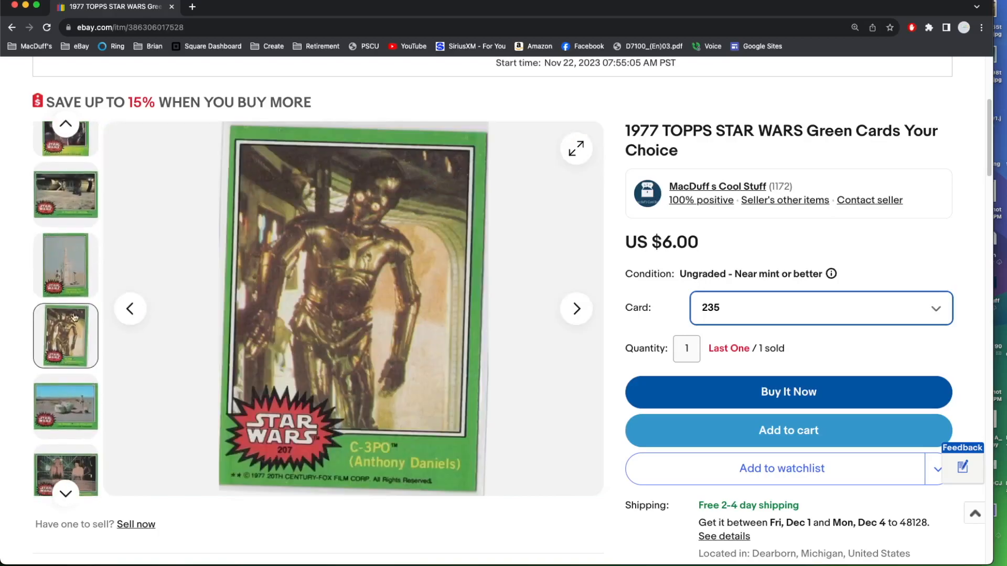
left_click(66, 318)
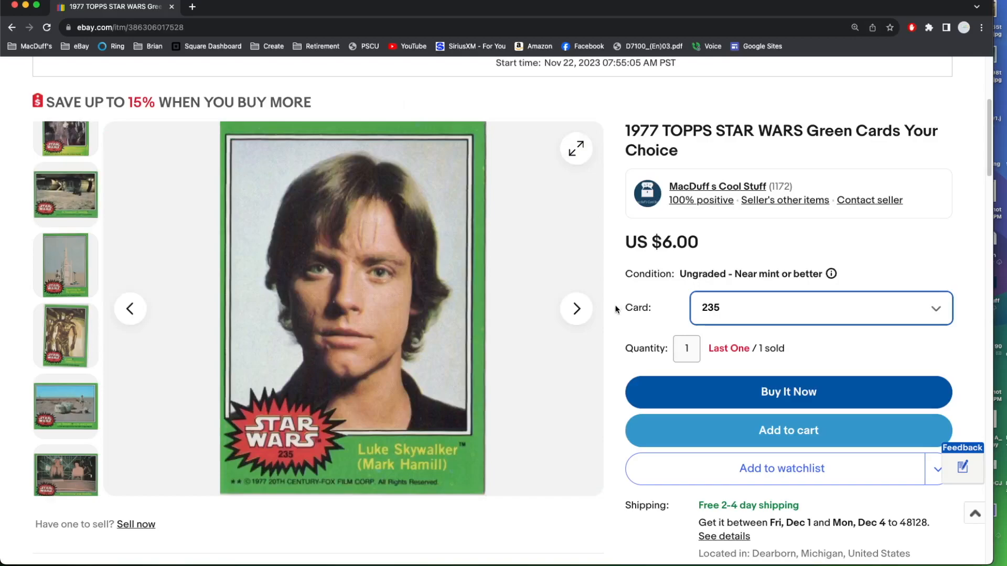
Step: Examine the rest of the green cards listing page, including shipping, returns, item specifics, description, seller feedback and similar items
scroll(615, 310, "down", 2)
scroll(615, 309, "down", 2)
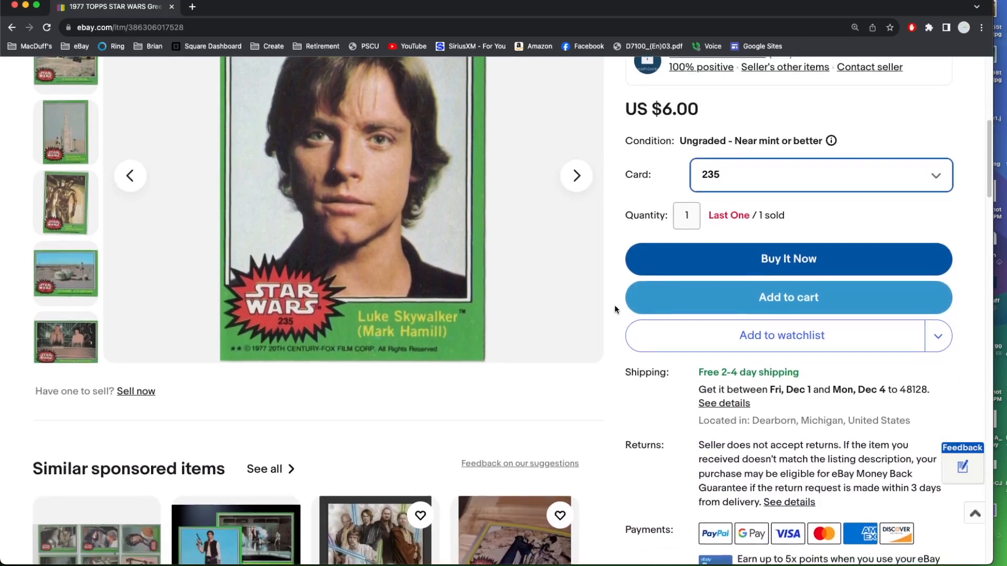
scroll(615, 309, "down", 8)
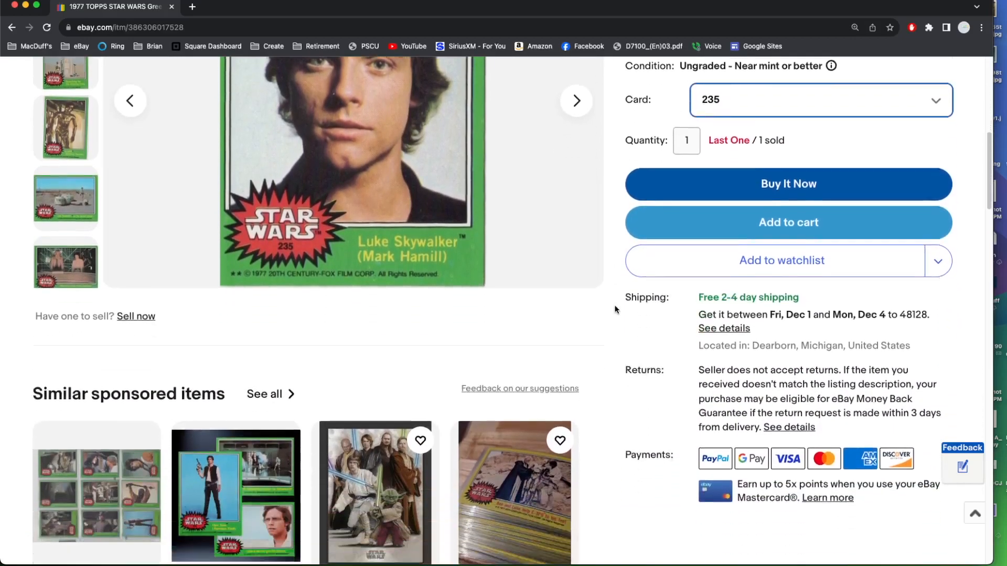
scroll(615, 309, "down", 12)
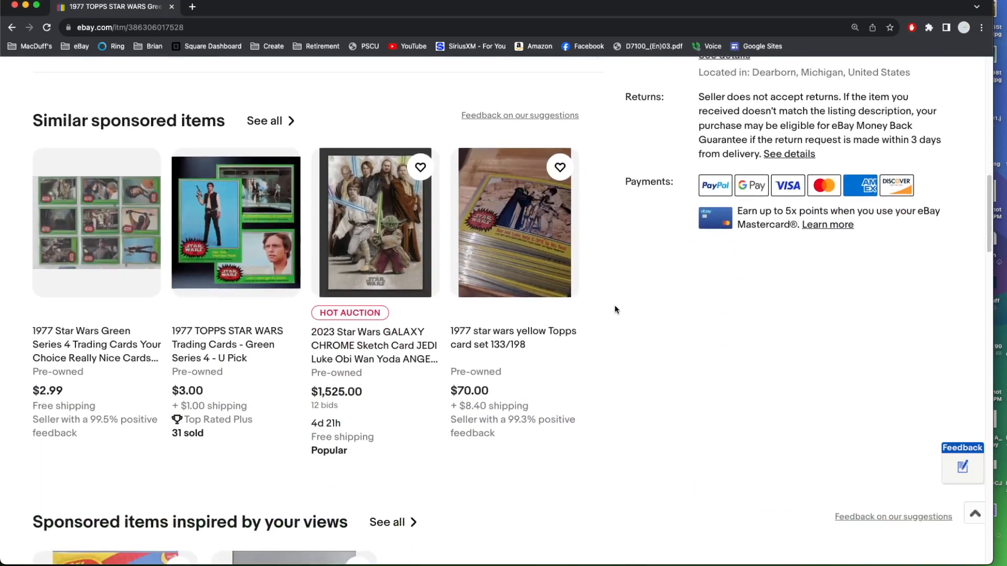
scroll(615, 309, "down", 4)
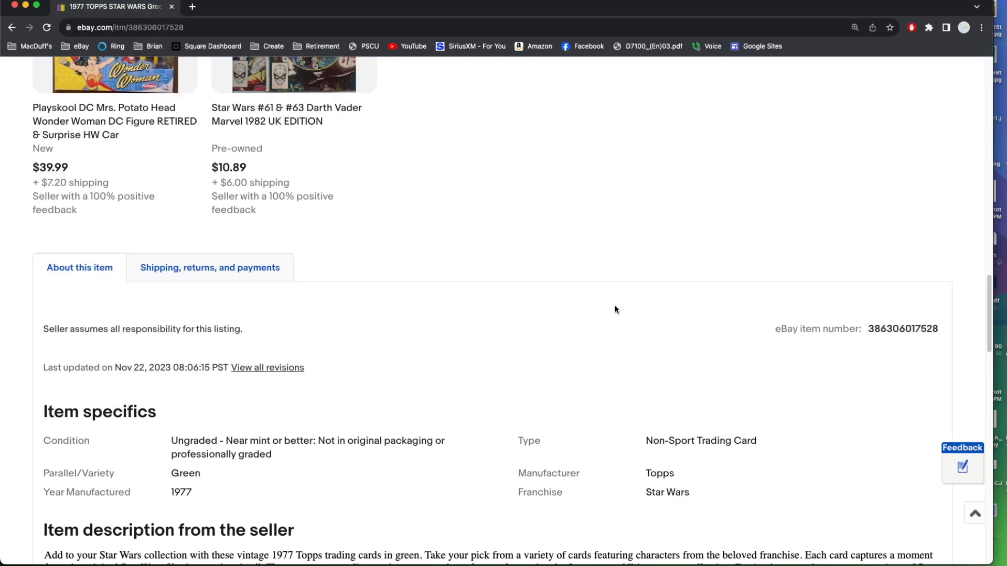
scroll(615, 309, "down", 8)
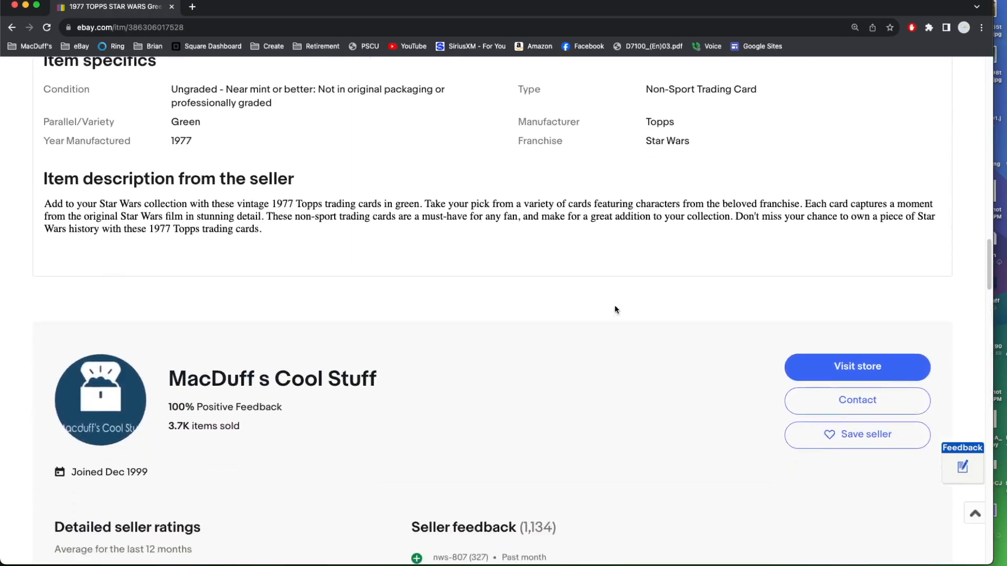
scroll(615, 309, "down", 10)
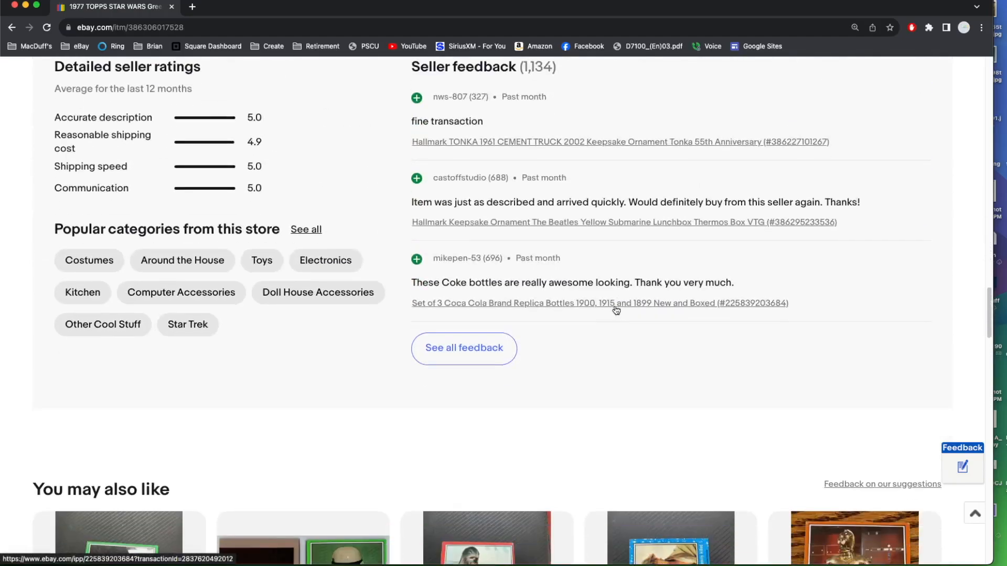
scroll(577, 448, "down", 5)
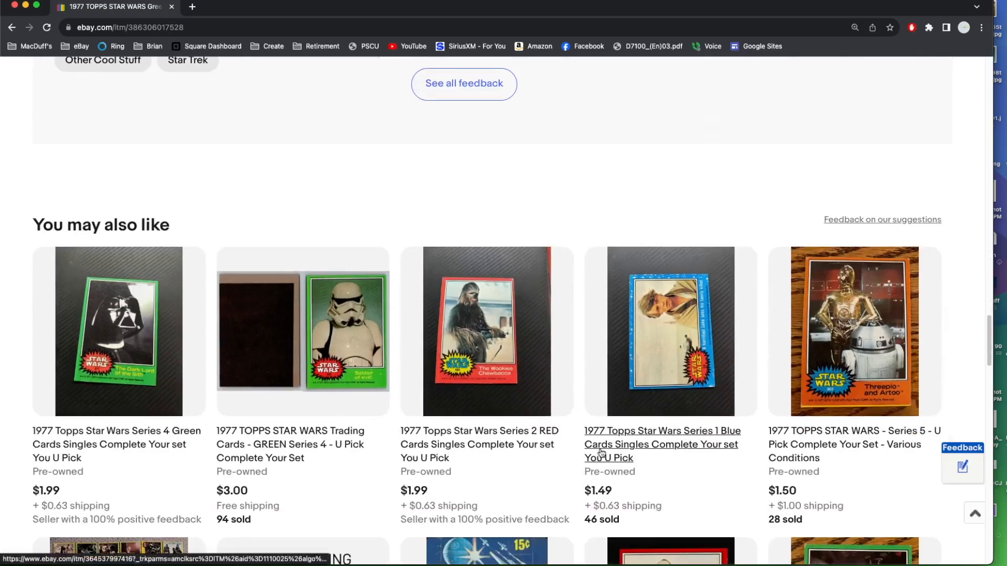
scroll(602, 451, "up", 20)
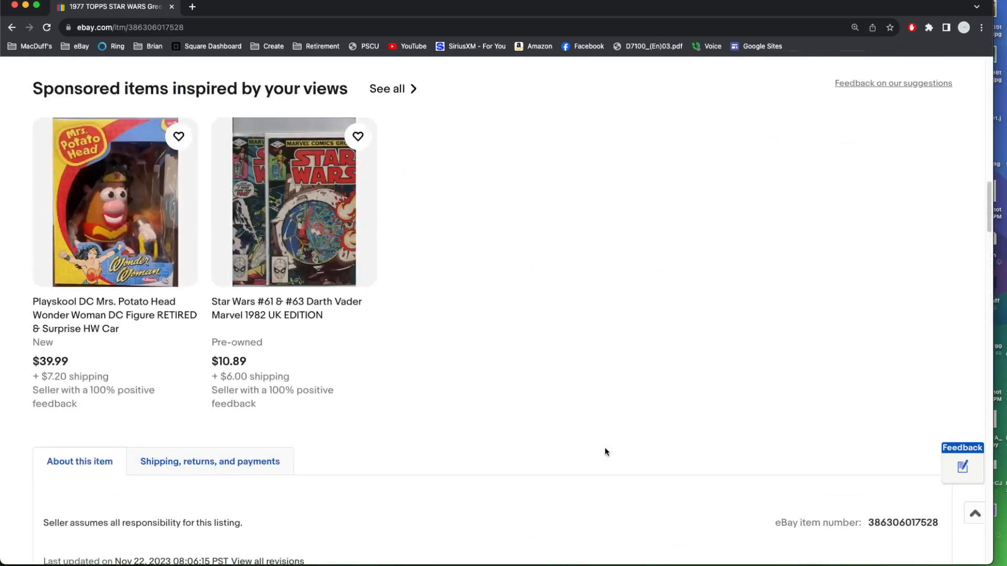
scroll(605, 449, "up", 20)
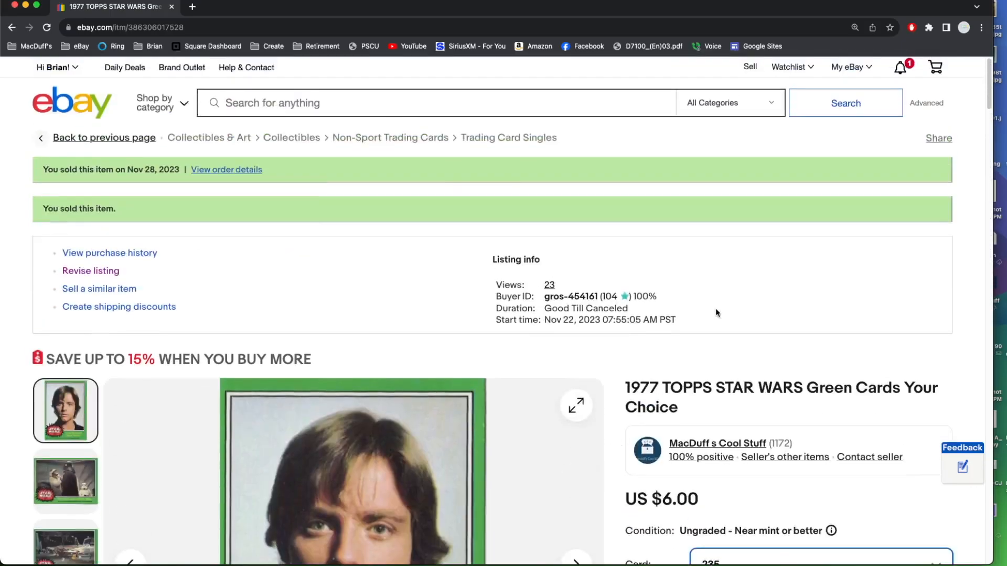